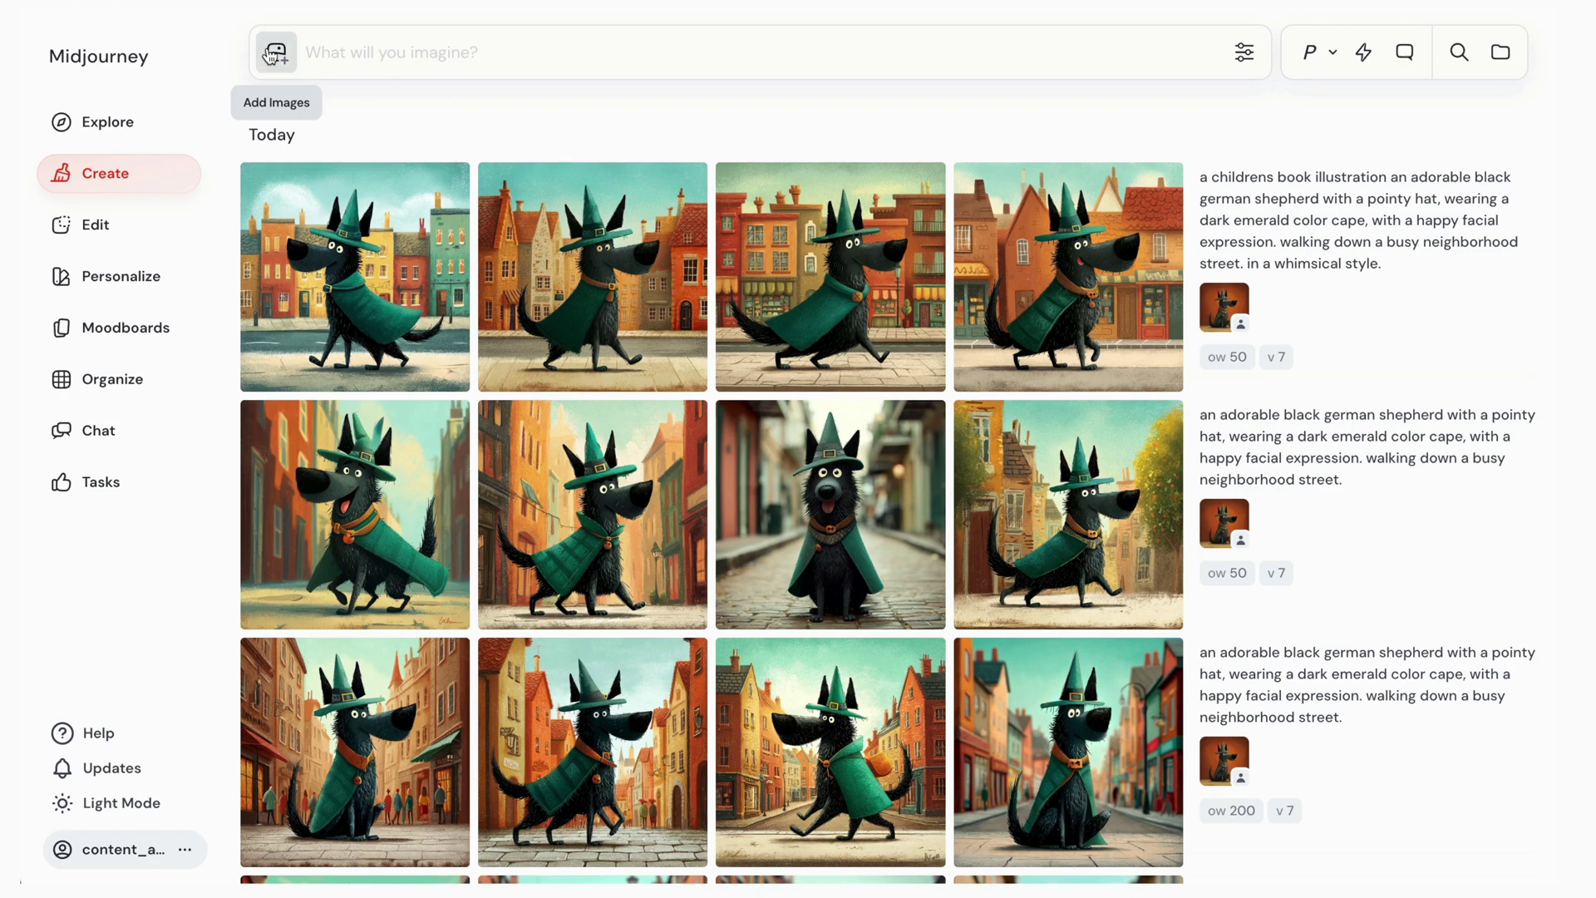
Add the PNG of the woman holding a cup from the Midjourney folder as the Omni Reference
click(275, 55)
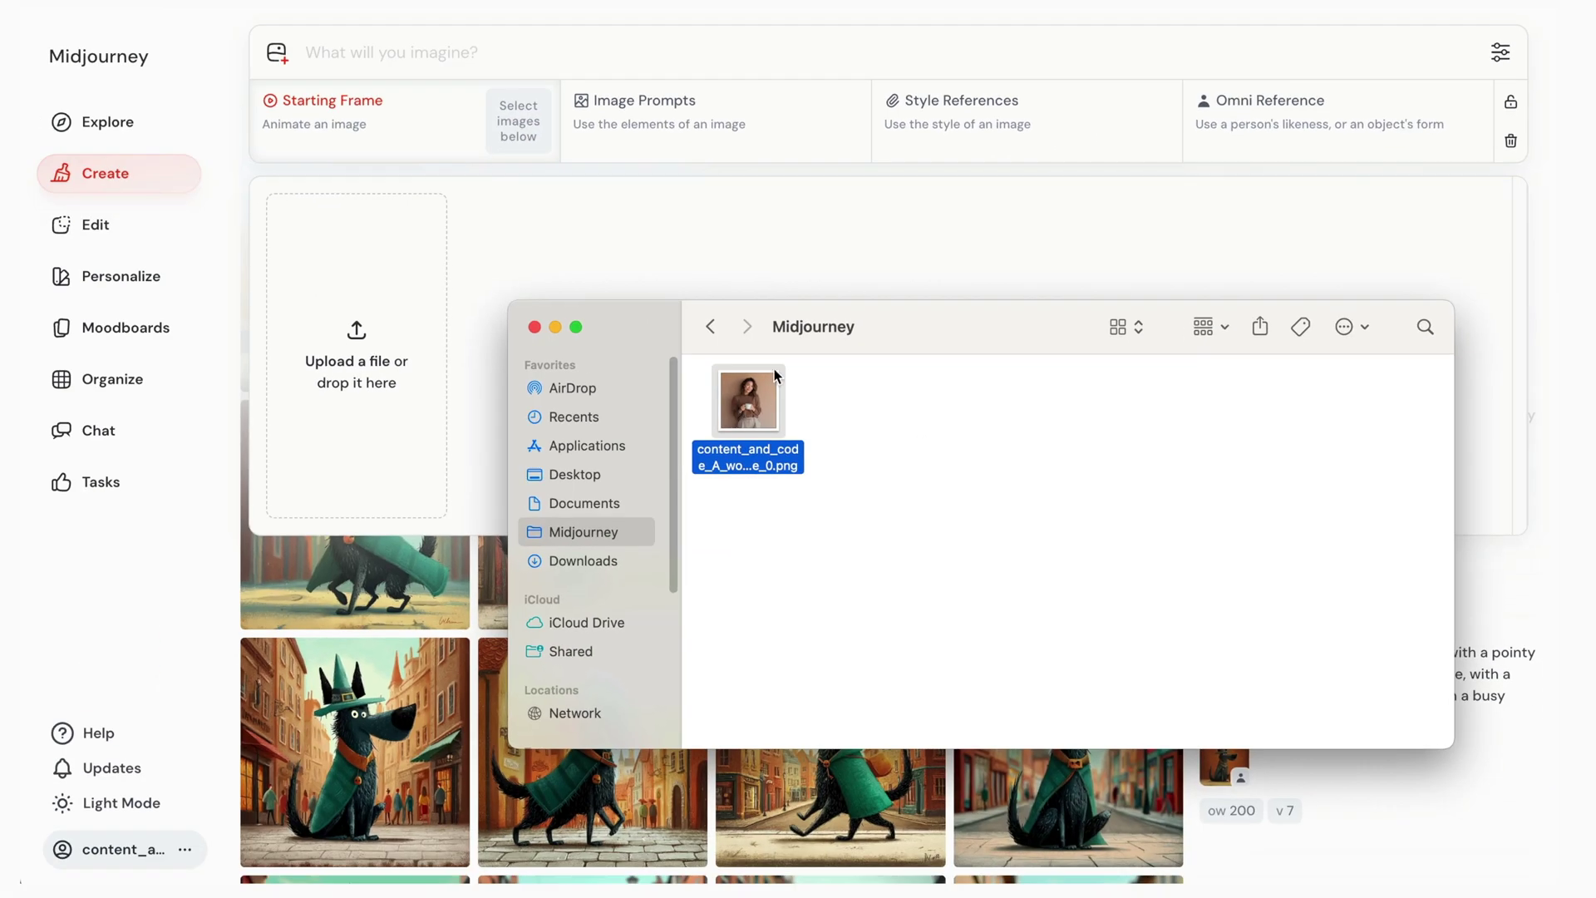
drag(161, 641, 1161, 121)
drag(1315, 107, 1316, 103)
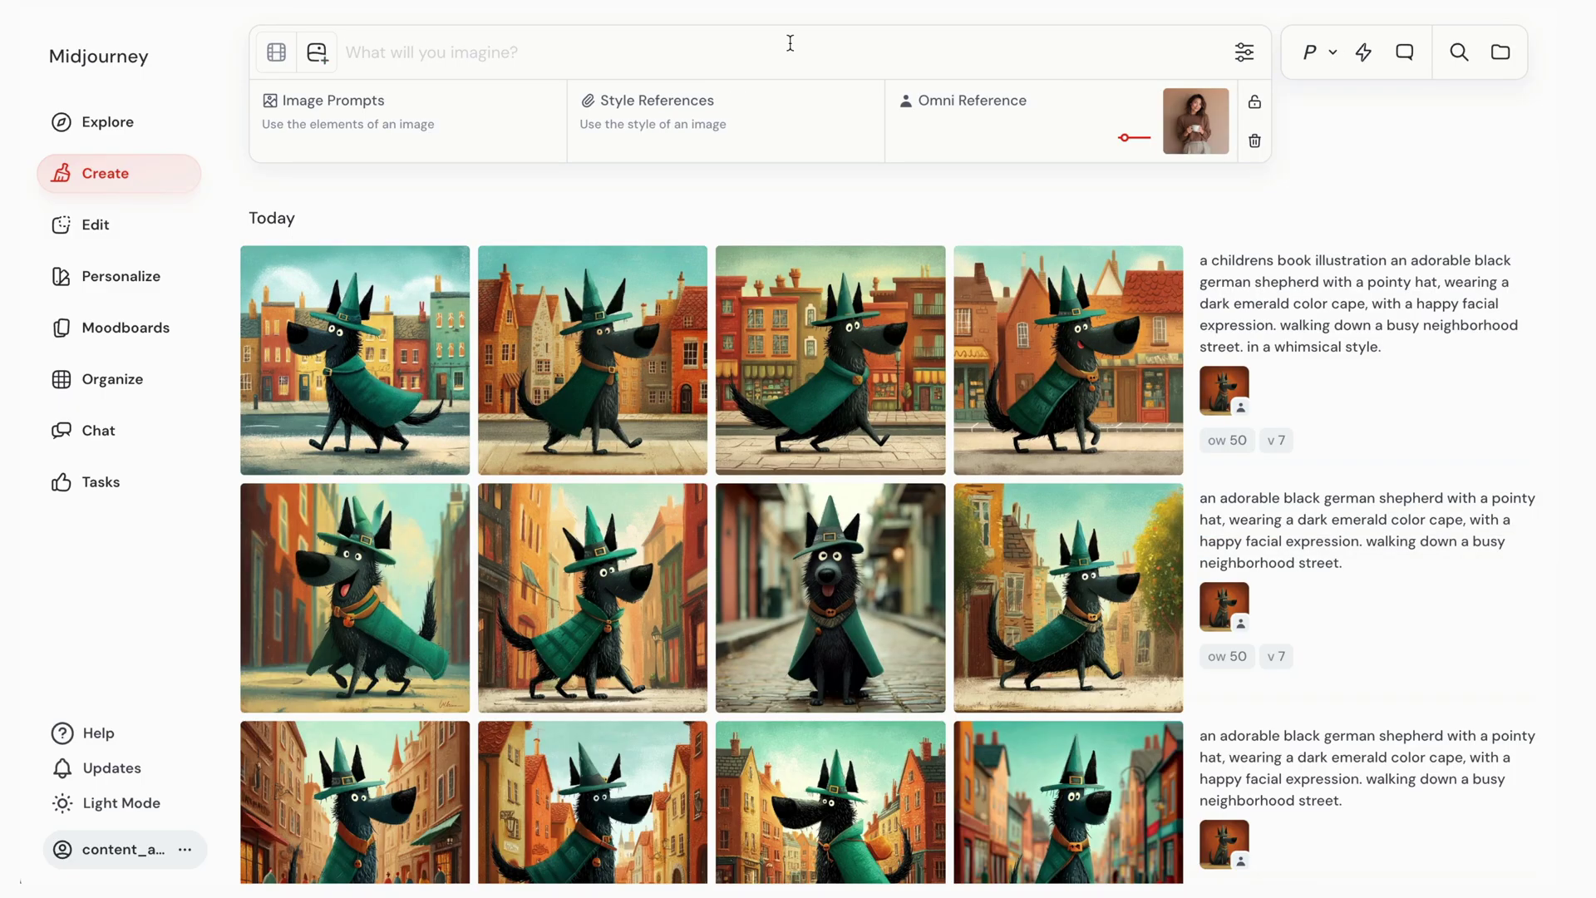
Generate images from the prompt "a photo of a woman sitting in a coffee shop"
click(790, 43)
text(a photo of a woman sitting in a coffee shop)
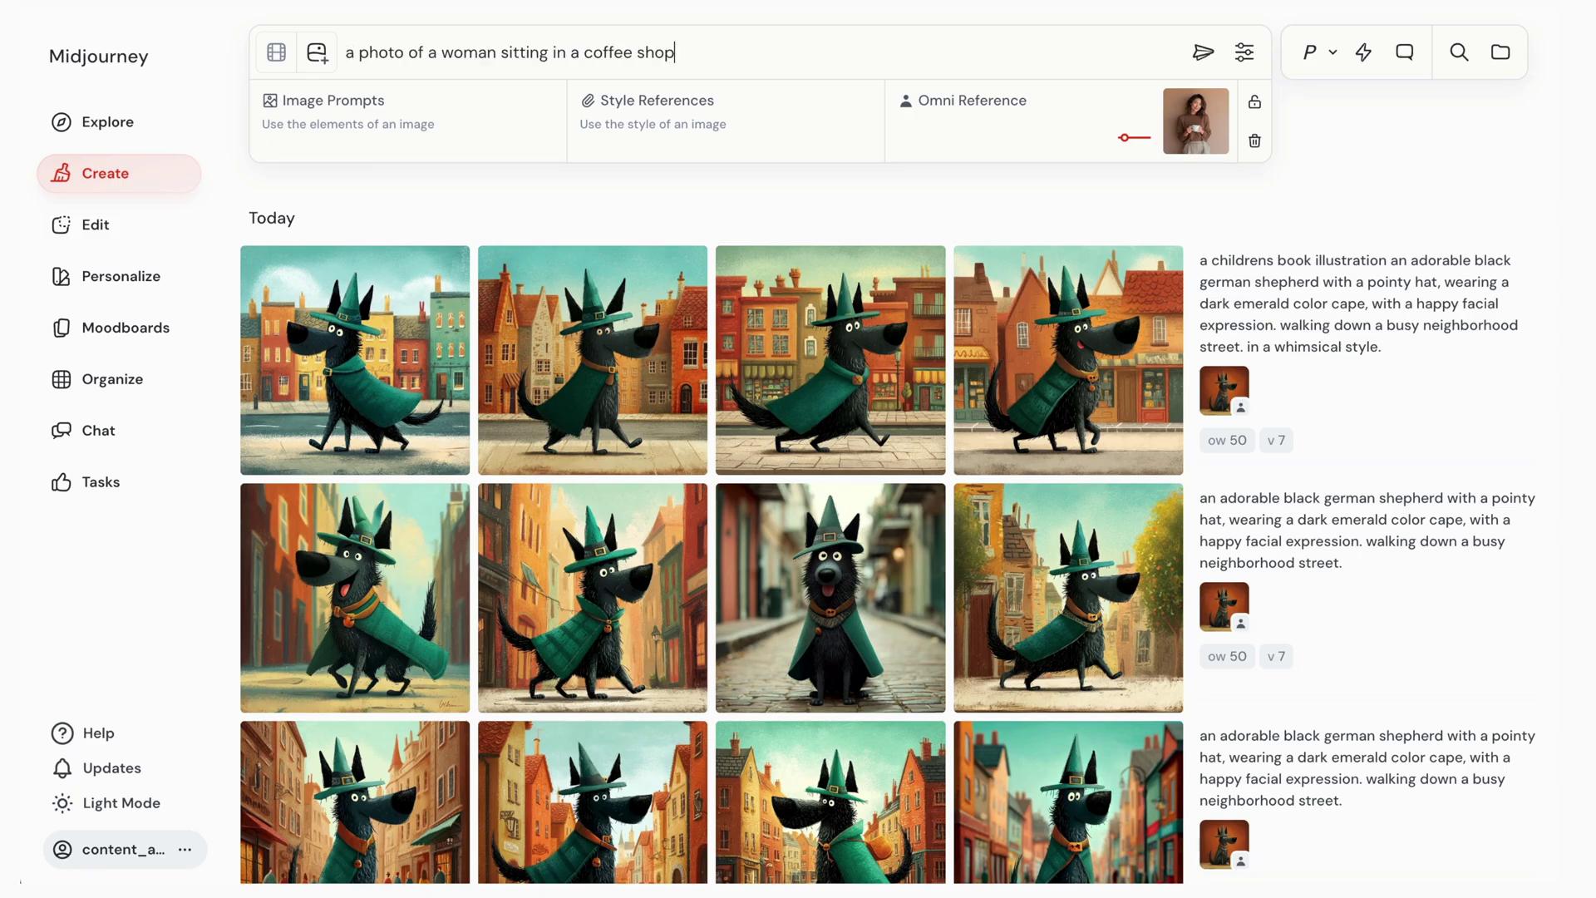
key(Return)
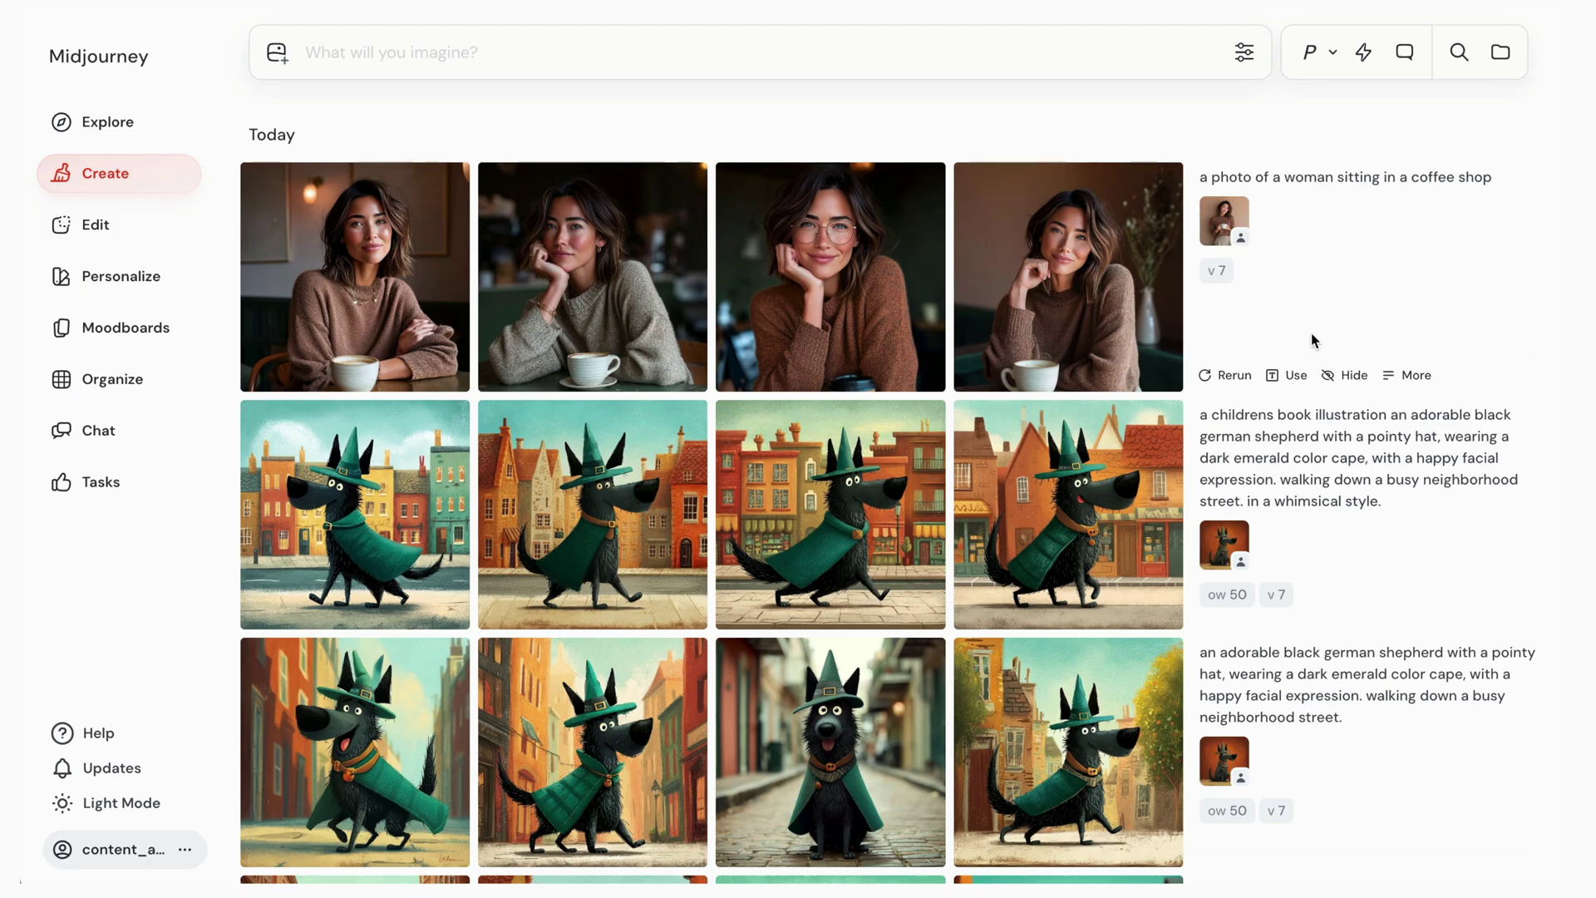
Reuse the coffee shop prompt with its reference, append ", a beautiful smile" and generate new images
click(1299, 377)
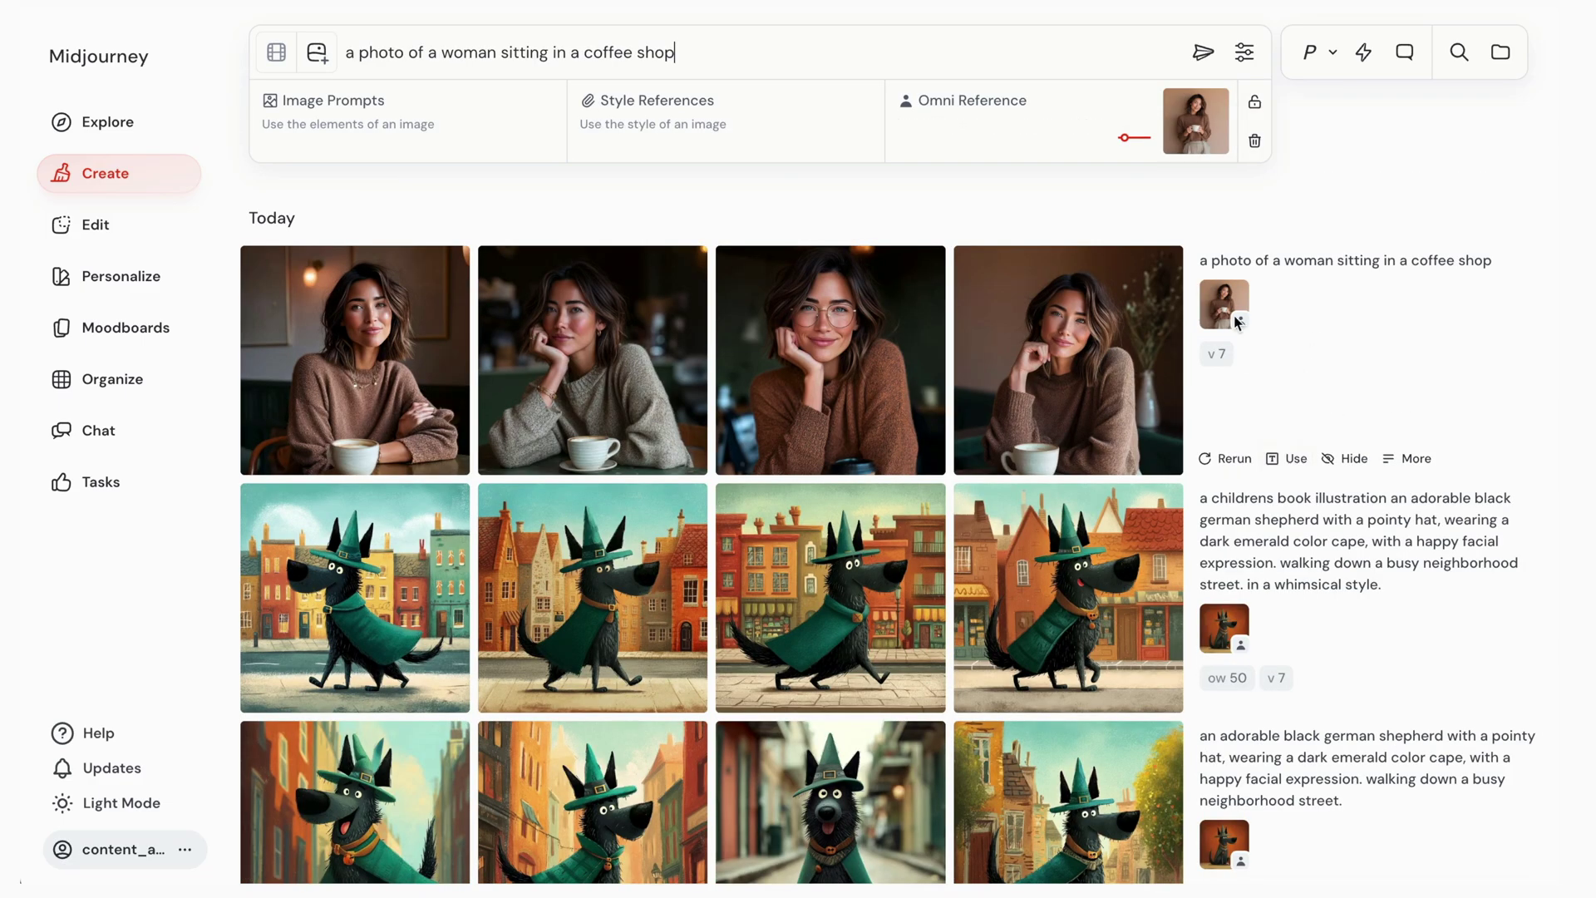
click(805, 53)
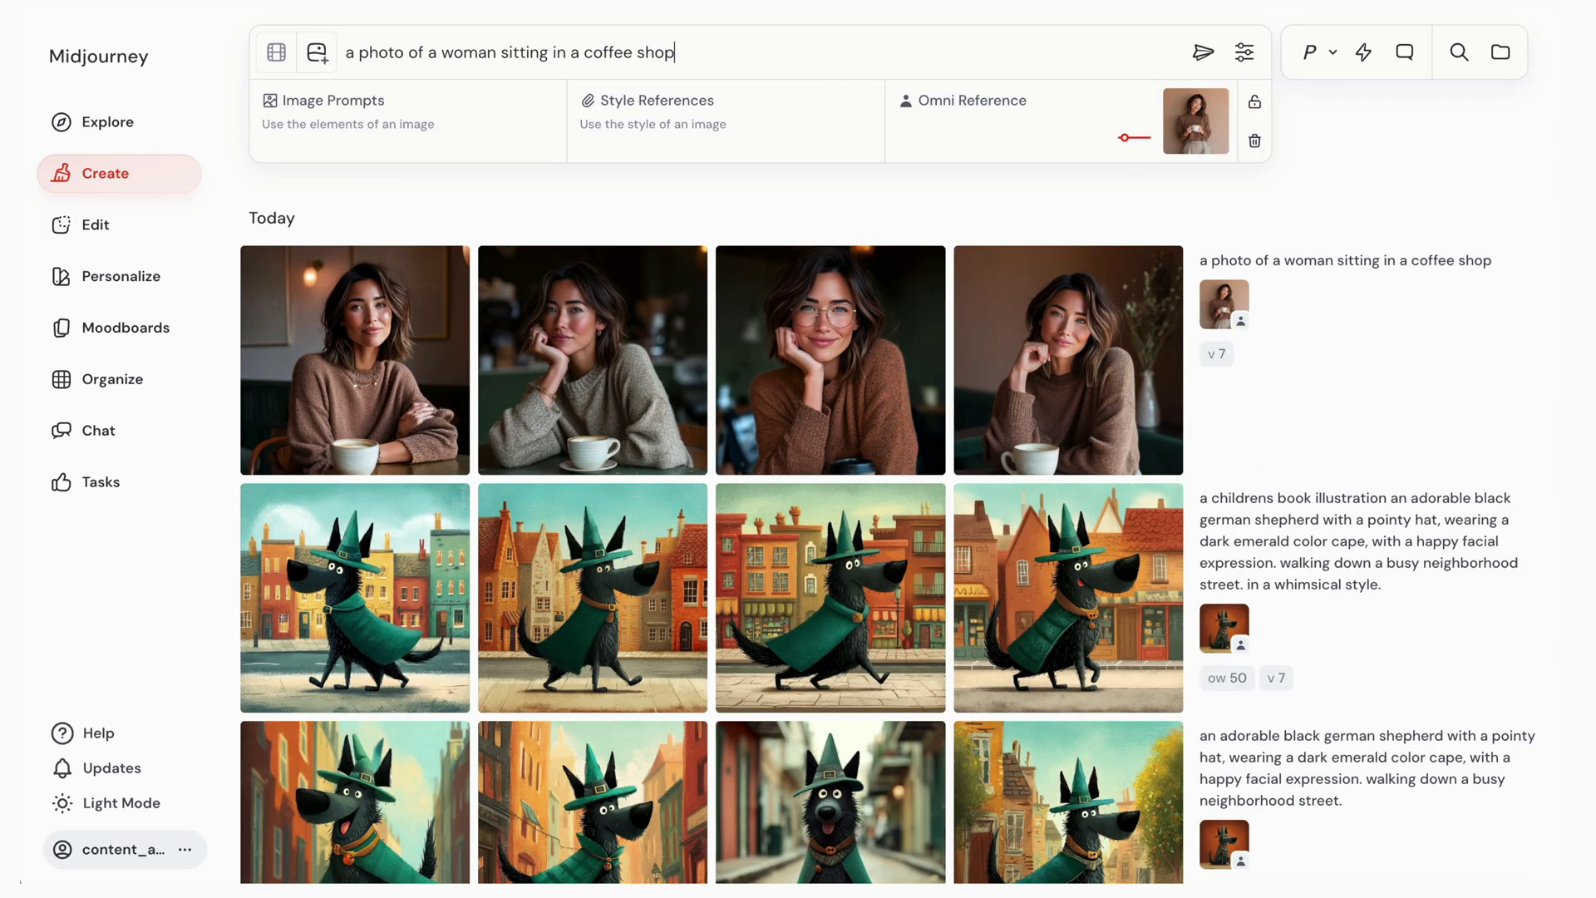
text(, a beautiful smile)
key(Return)
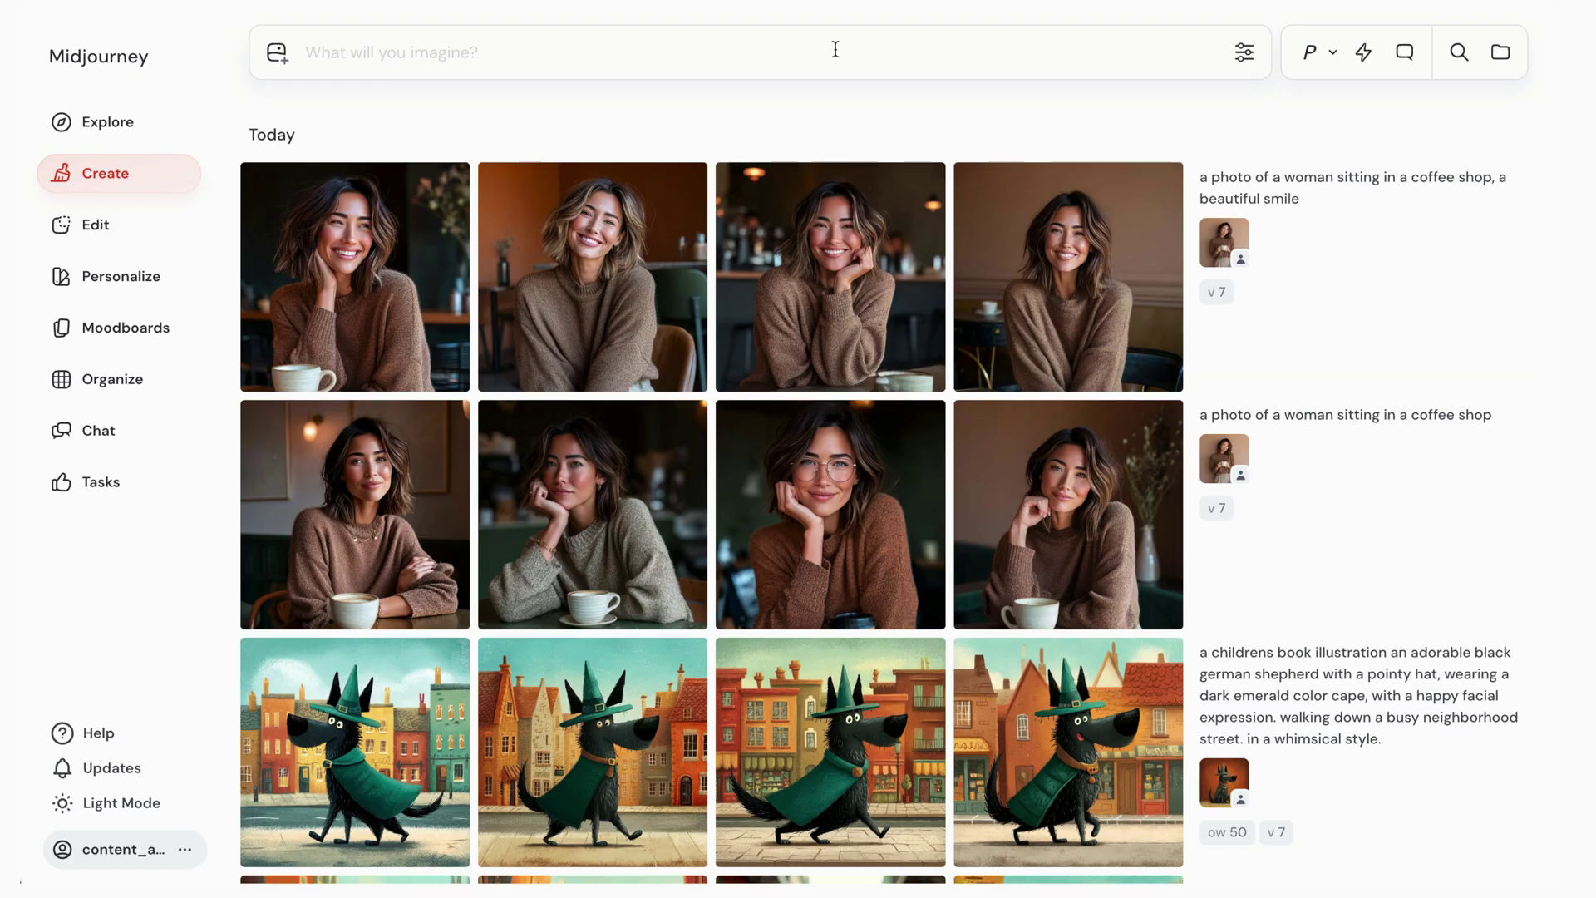
Reuse the "beautiful smile" prompt and add the folder's photo of the woman seated in black trousers as an Image Prompt, previewing the file
click(1293, 373)
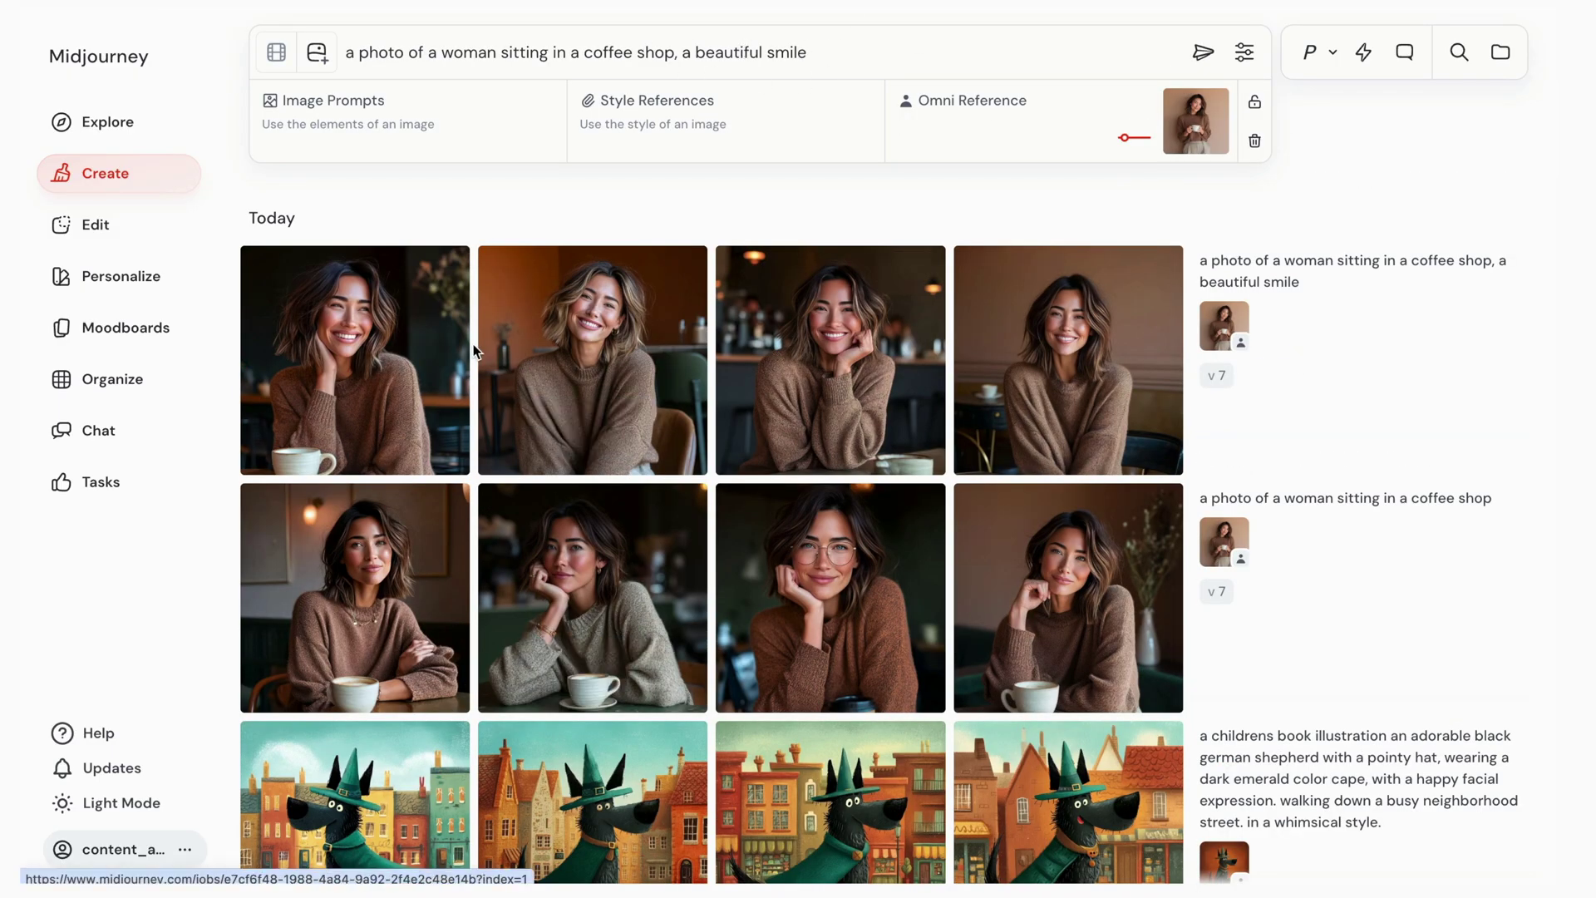
key(super+Tab)
drag(860, 404, 340, 113)
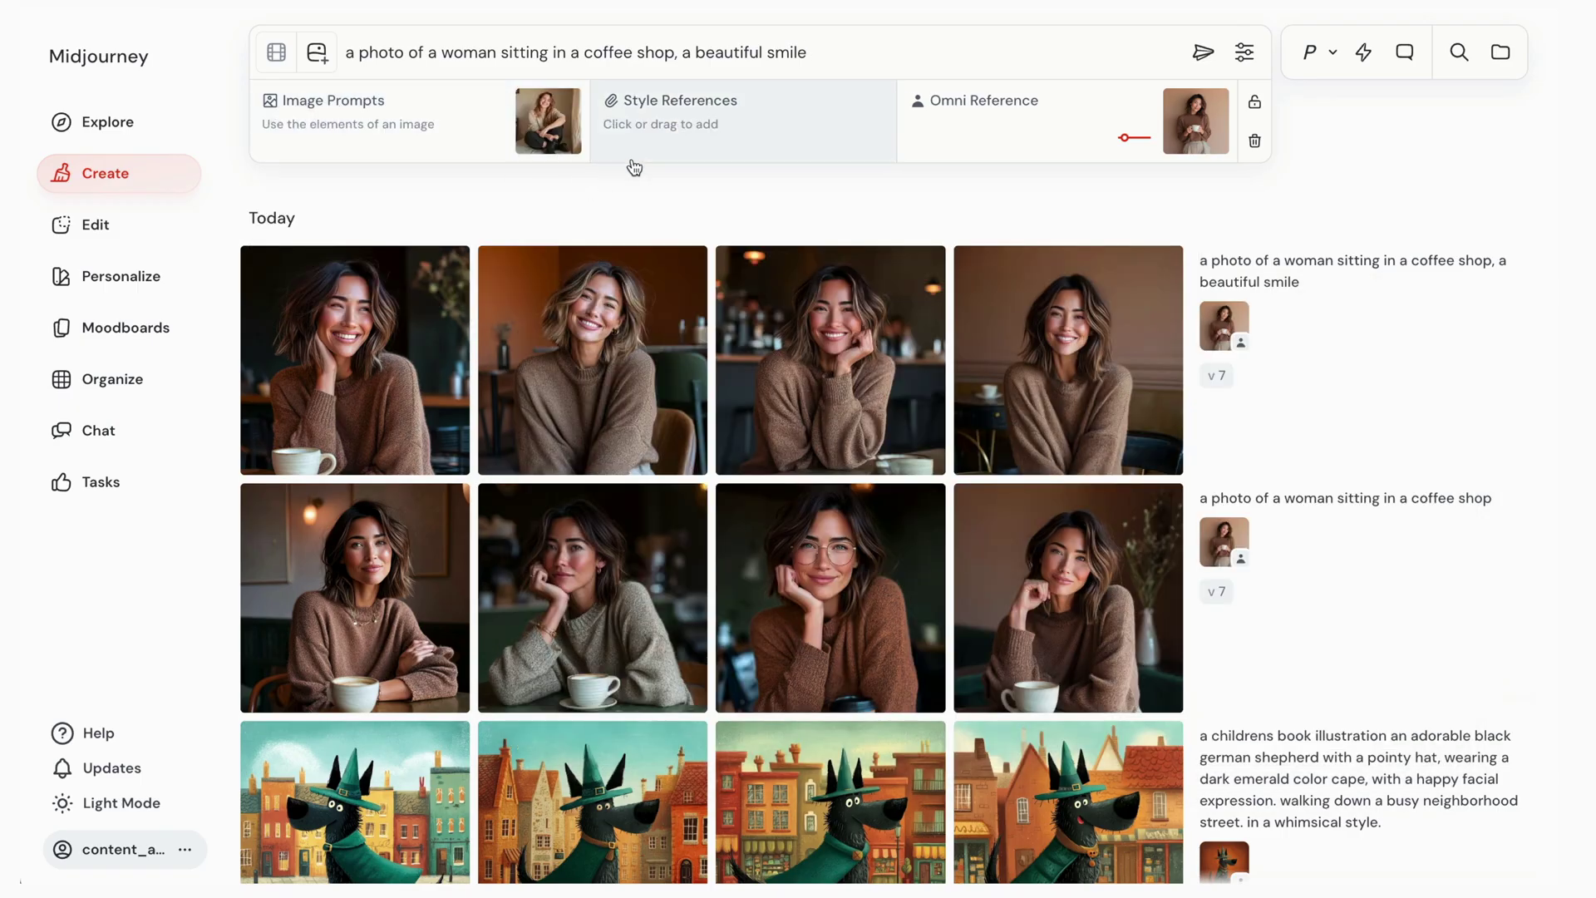
key(super+Tab)
key(space)
key(space)
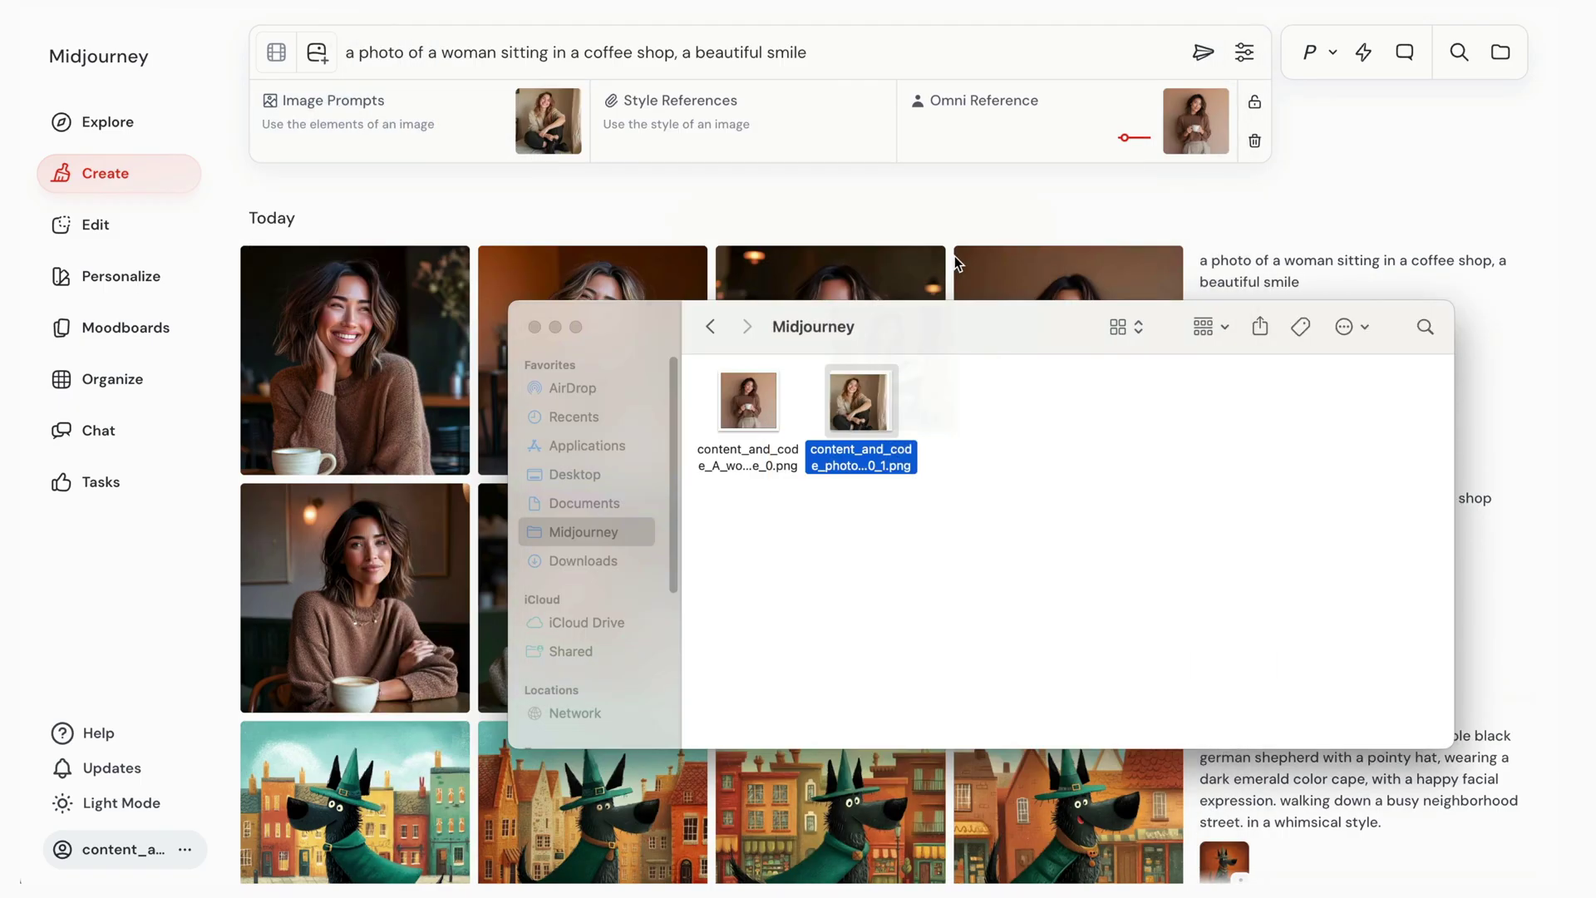
key(super+Tab)
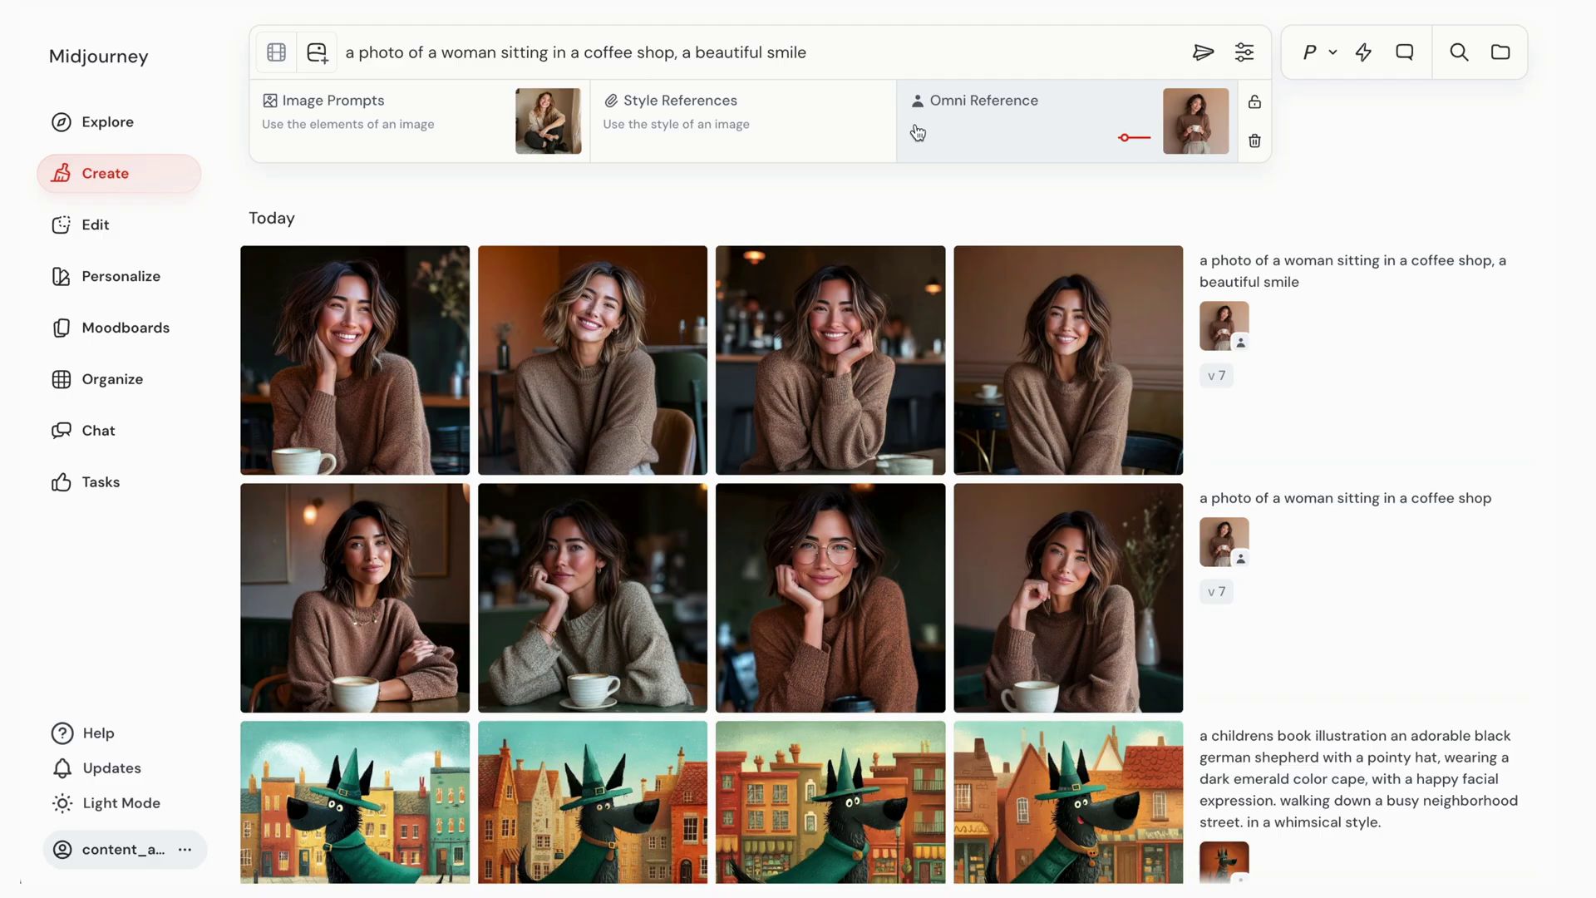
Set the Omni Strength to 250 and submit the prompt
click(1136, 141)
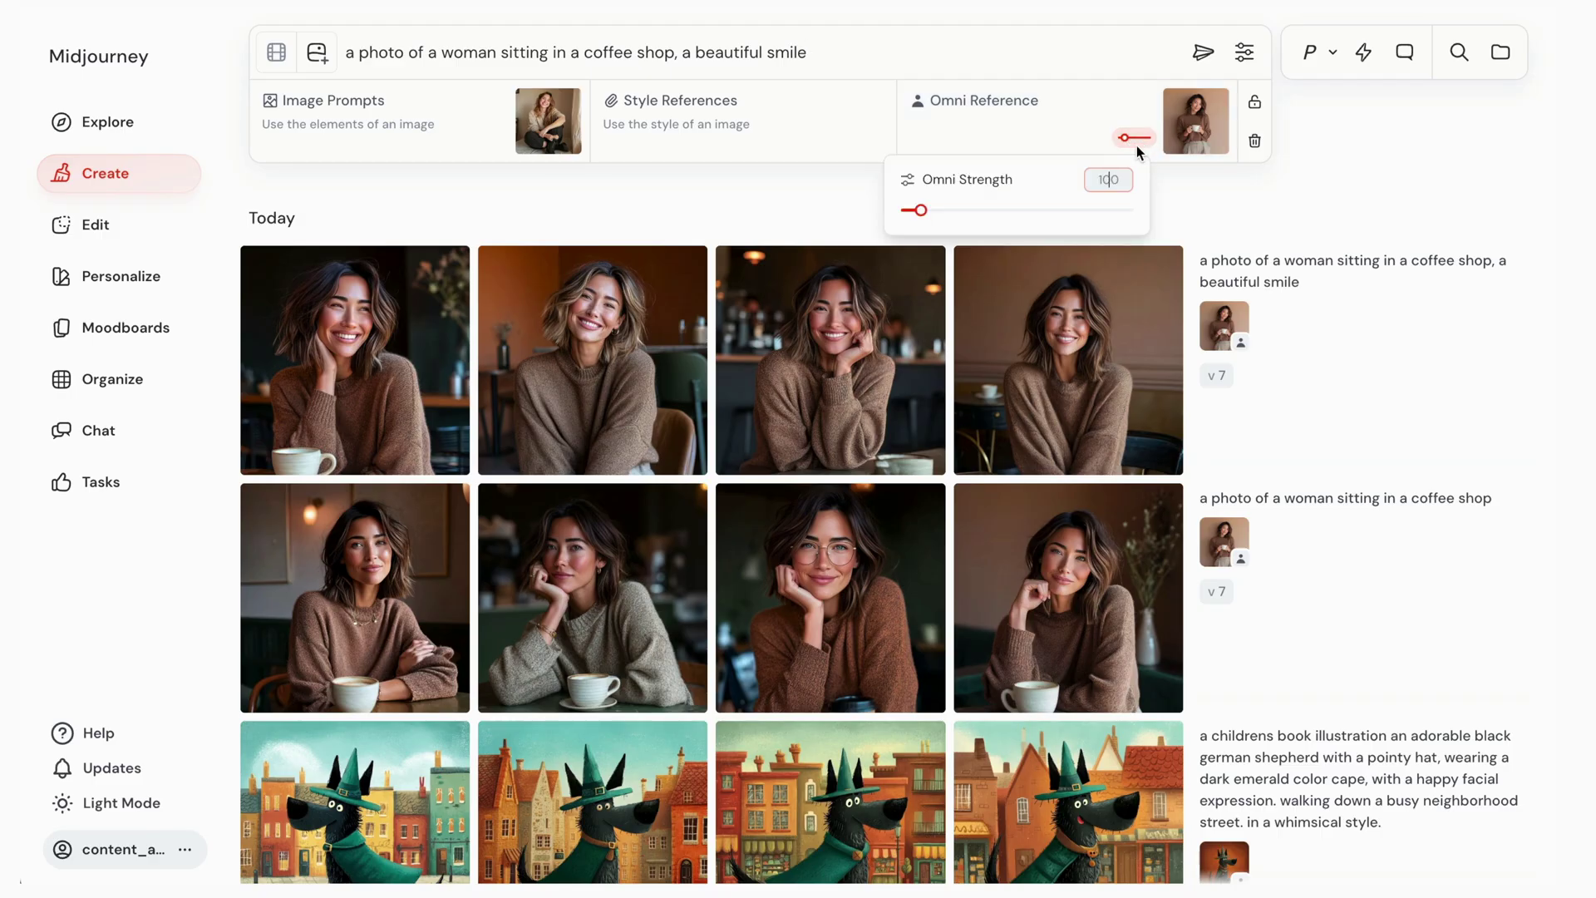
drag(920, 209, 956, 209)
click(1135, 140)
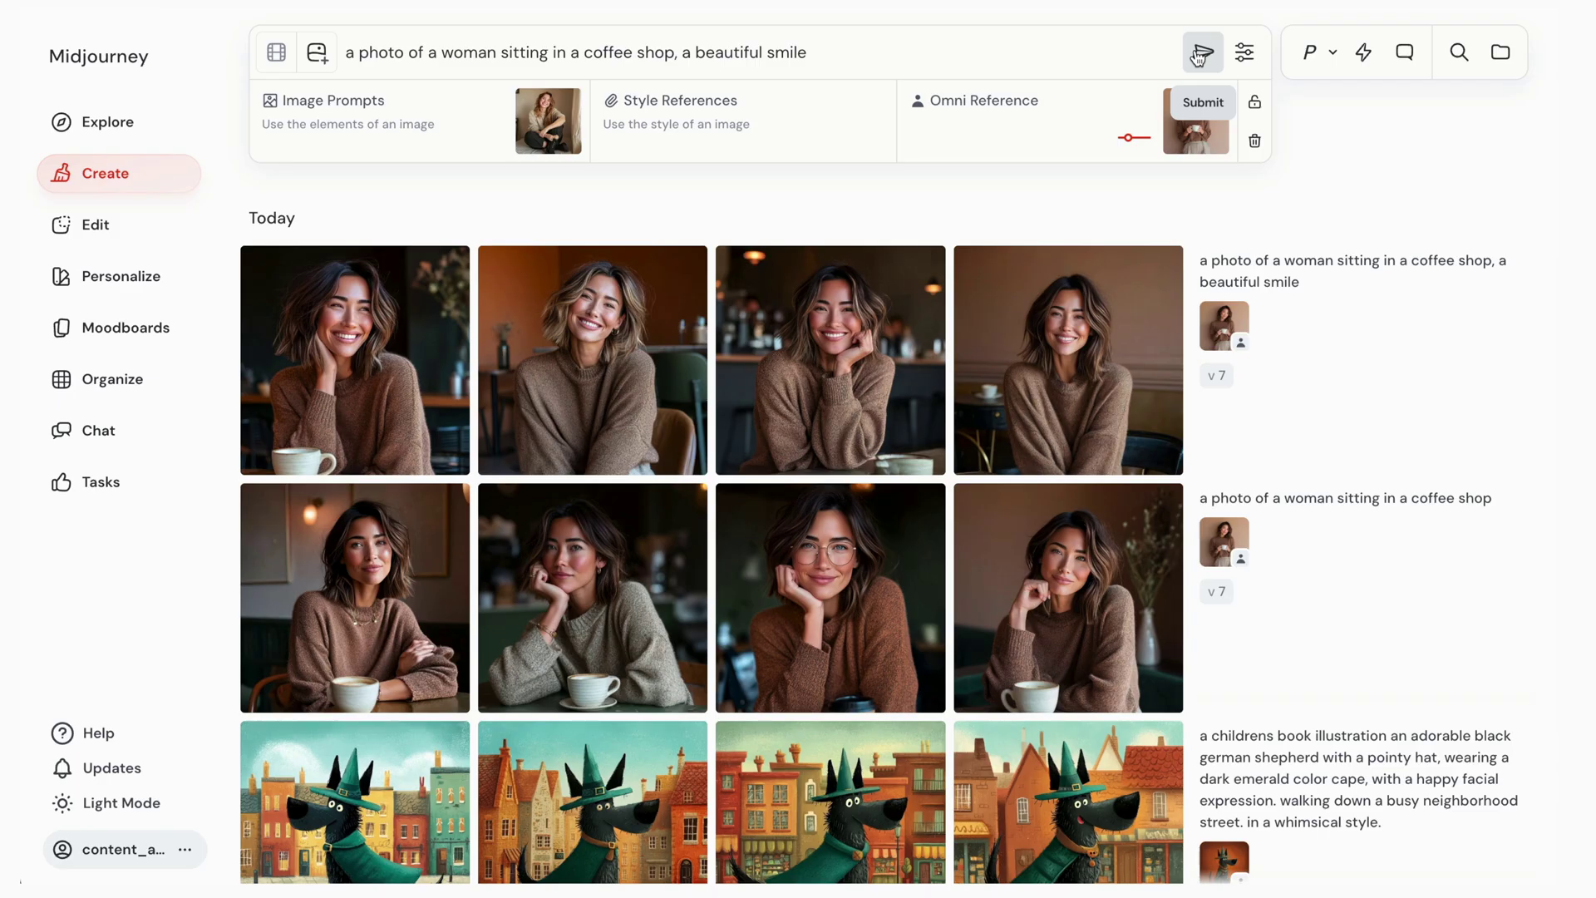
click(1197, 57)
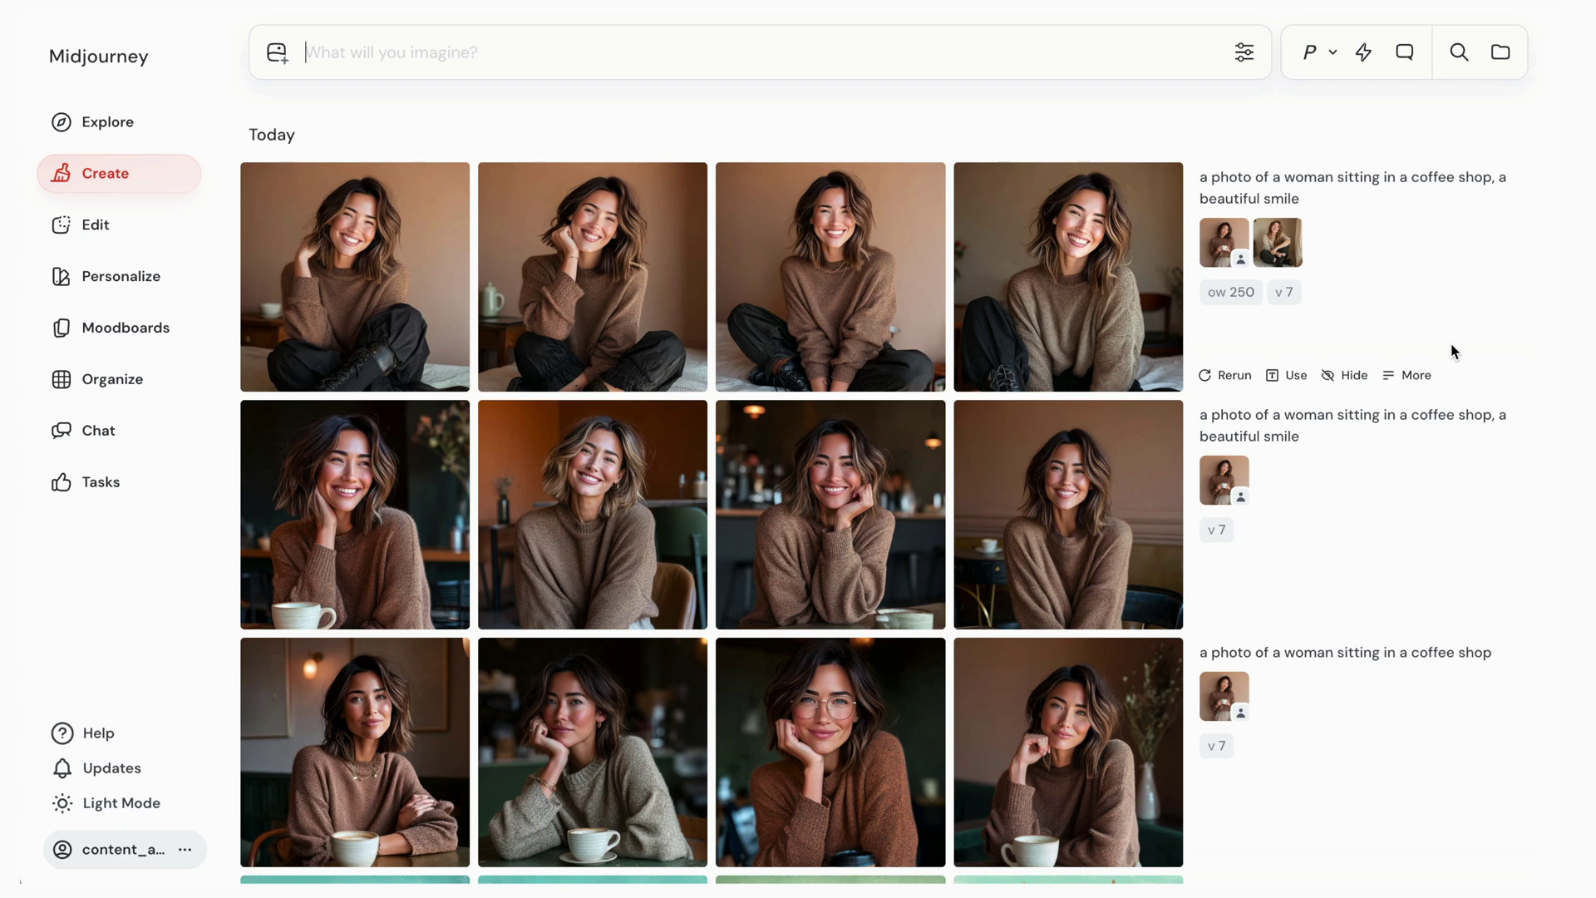
Run Describe on the first smiling coffee shop image, from the job without an image prompt
mouse_move(607, 329)
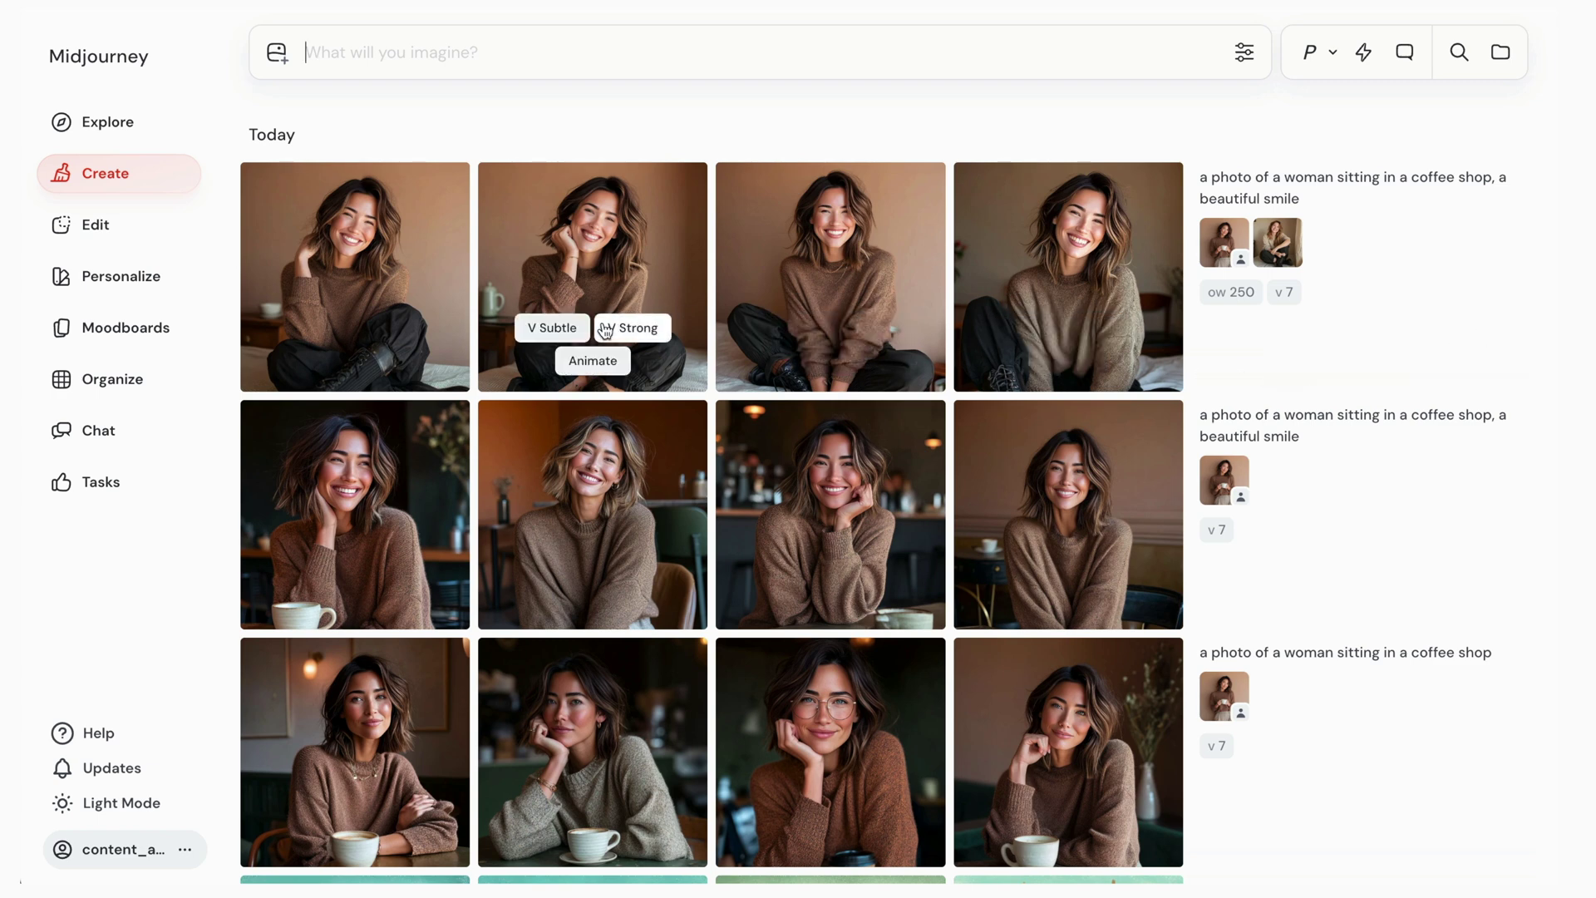
mouse_move(317, 471)
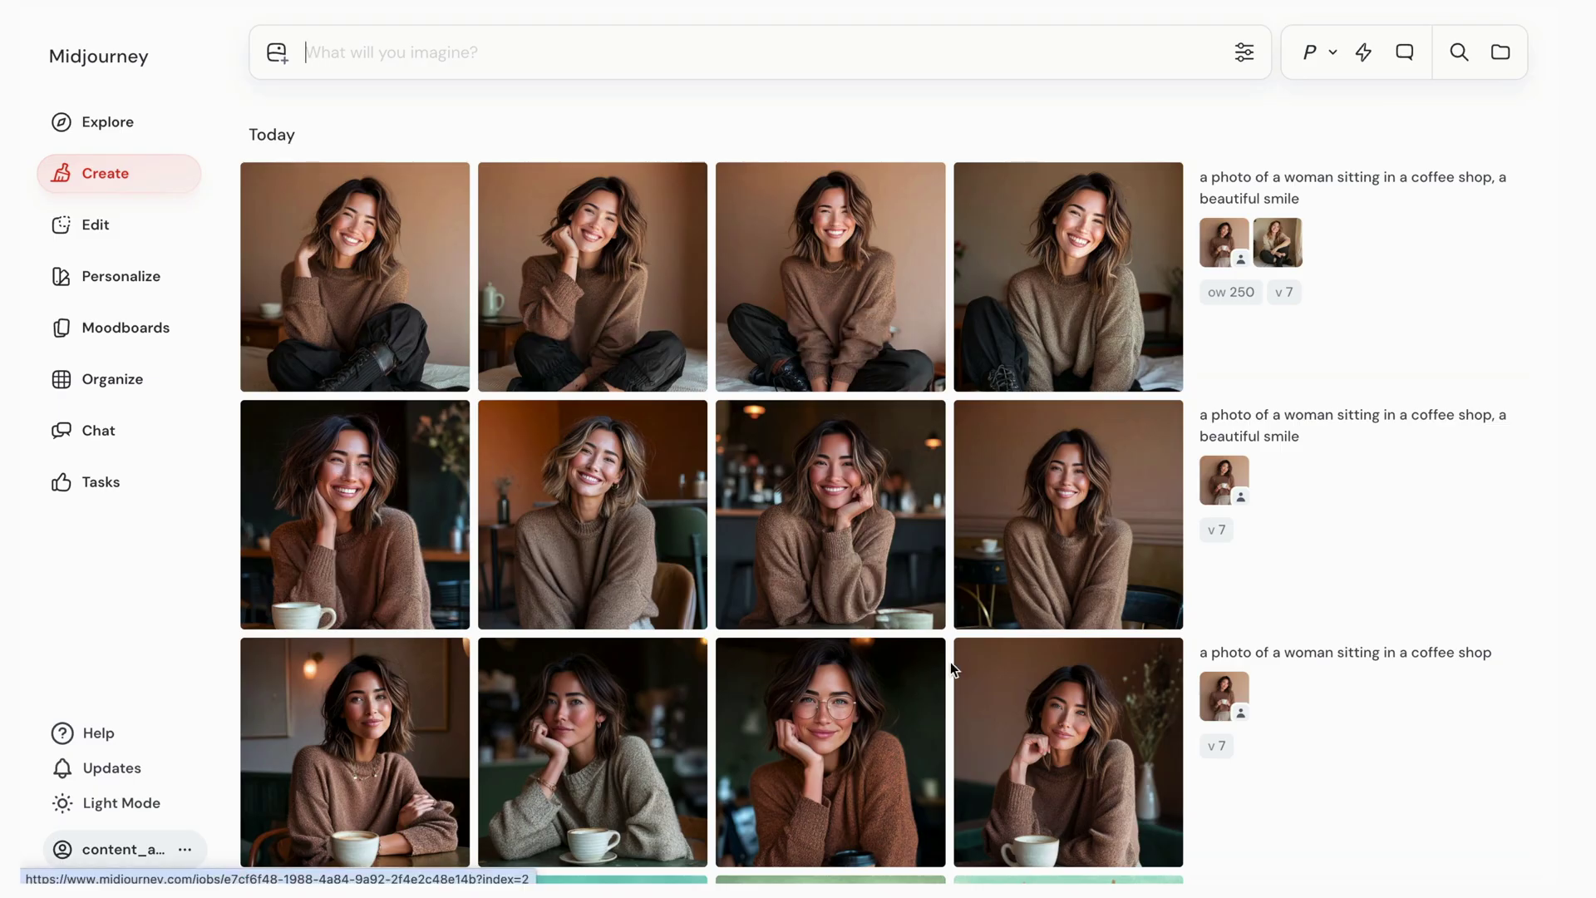
right_click(319, 436)
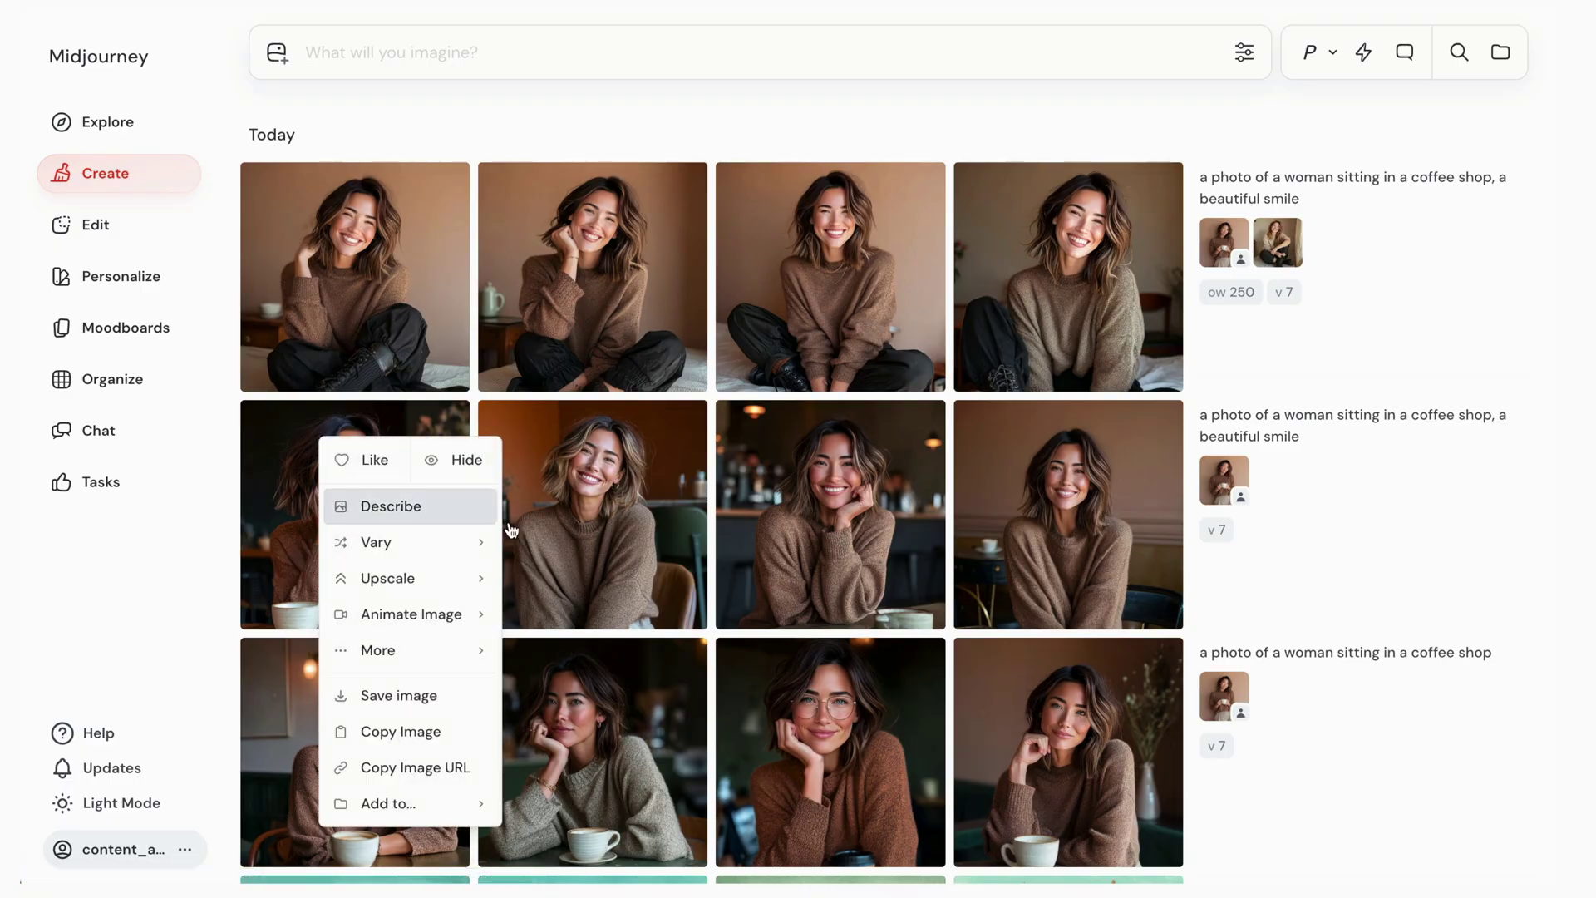
click(408, 525)
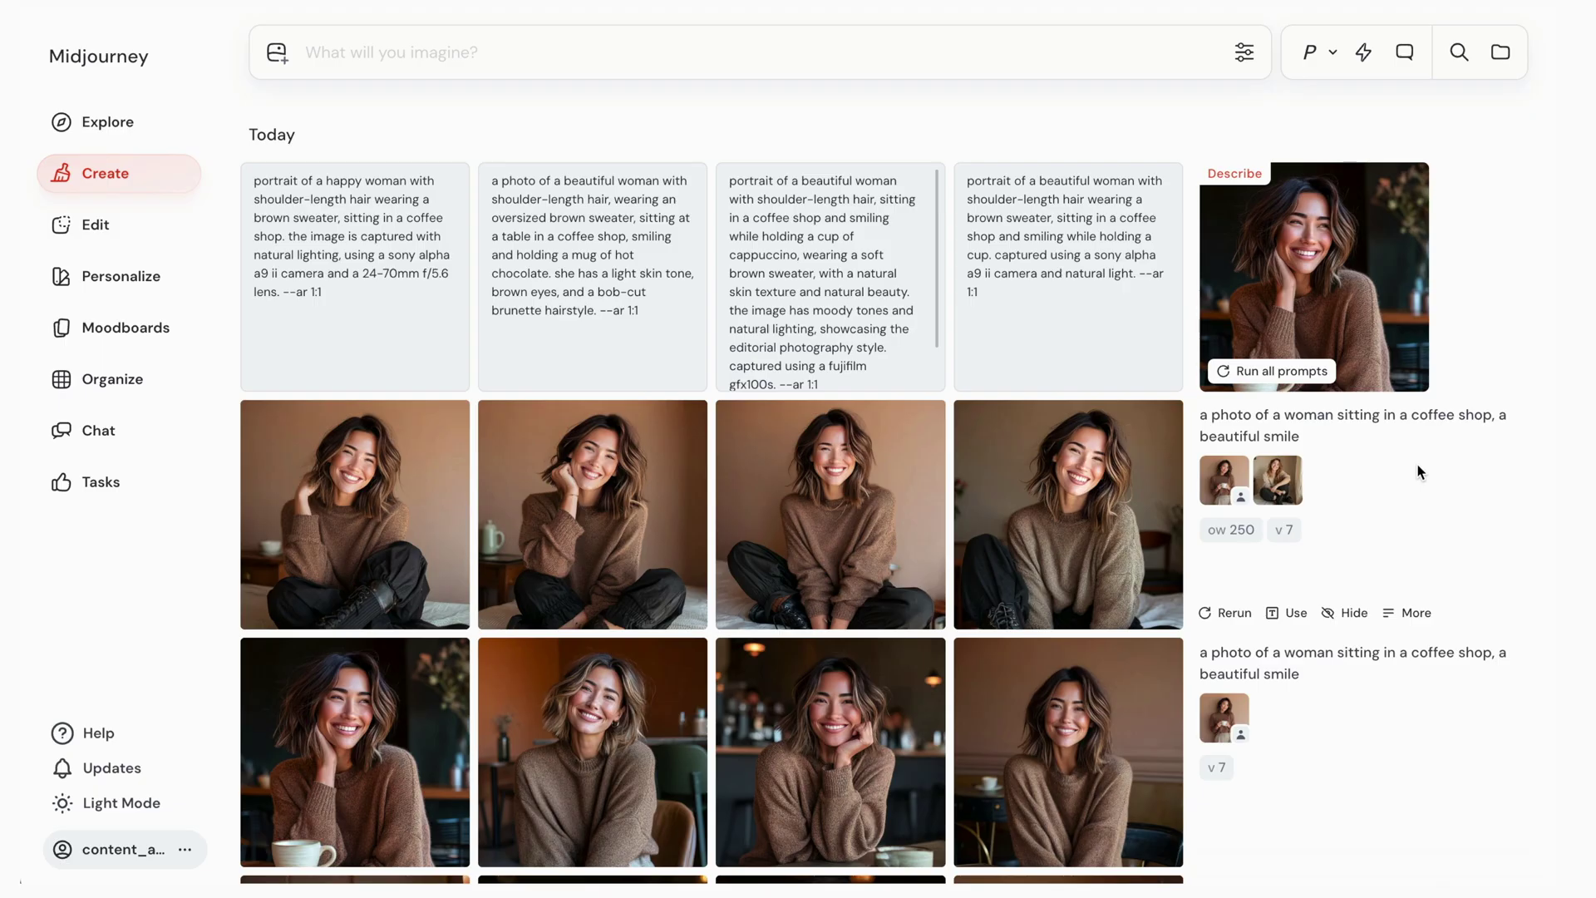
drag(1278, 480, 300, 227)
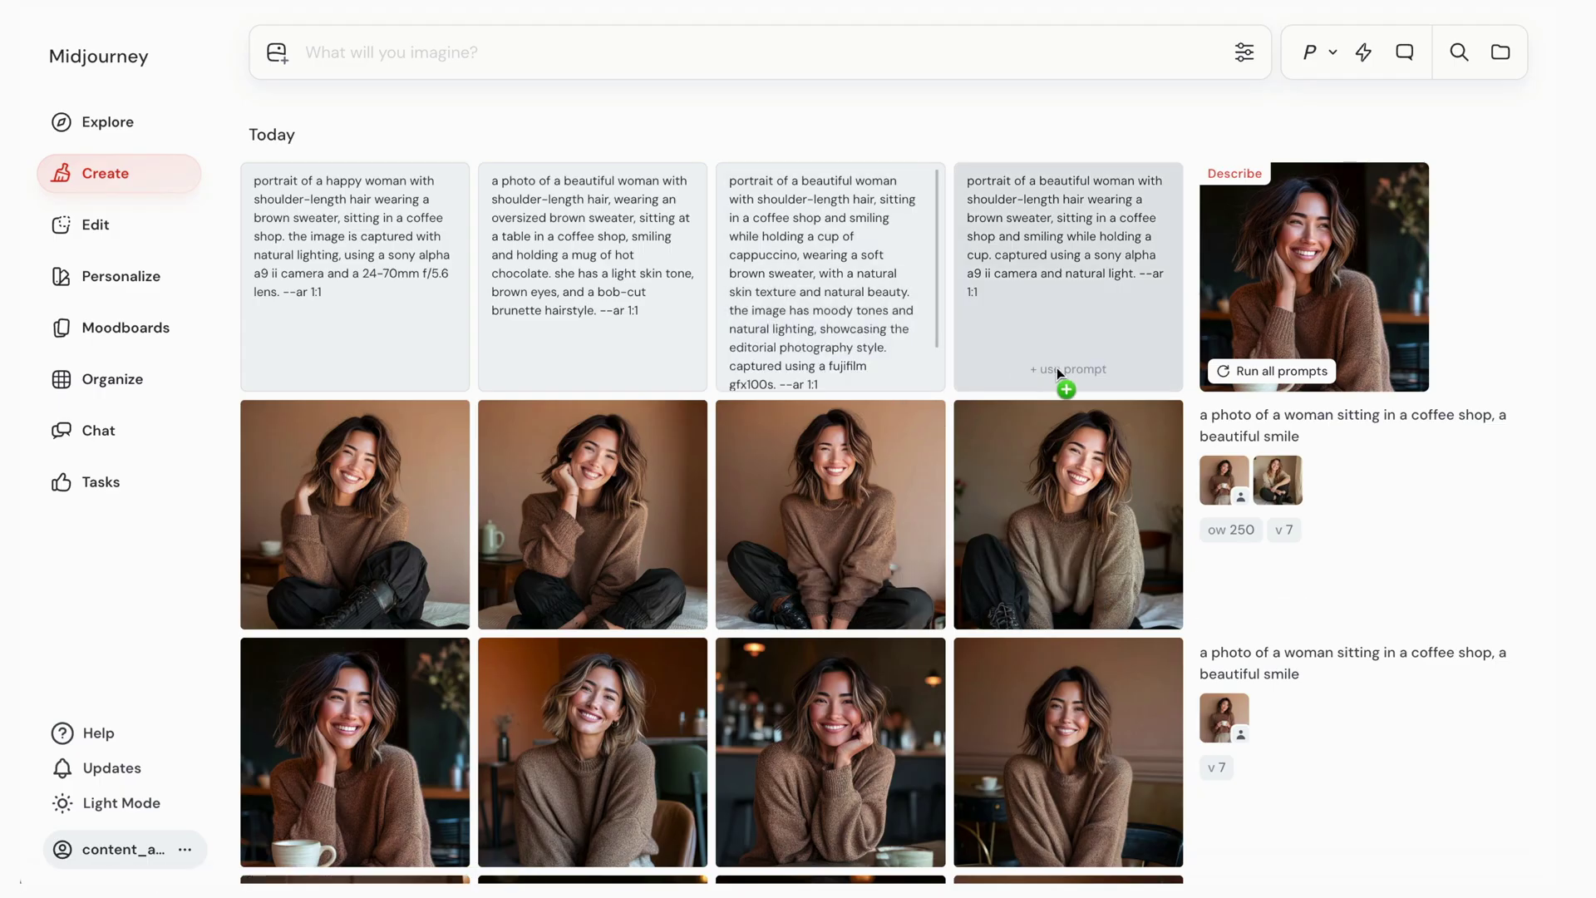
Reuse the two-reference ow 250 job and replace its prompt text with the third described prompt, mentioning cappuccino and a Fujifilm GFX100S
mouse_move(1291, 625)
click(1291, 615)
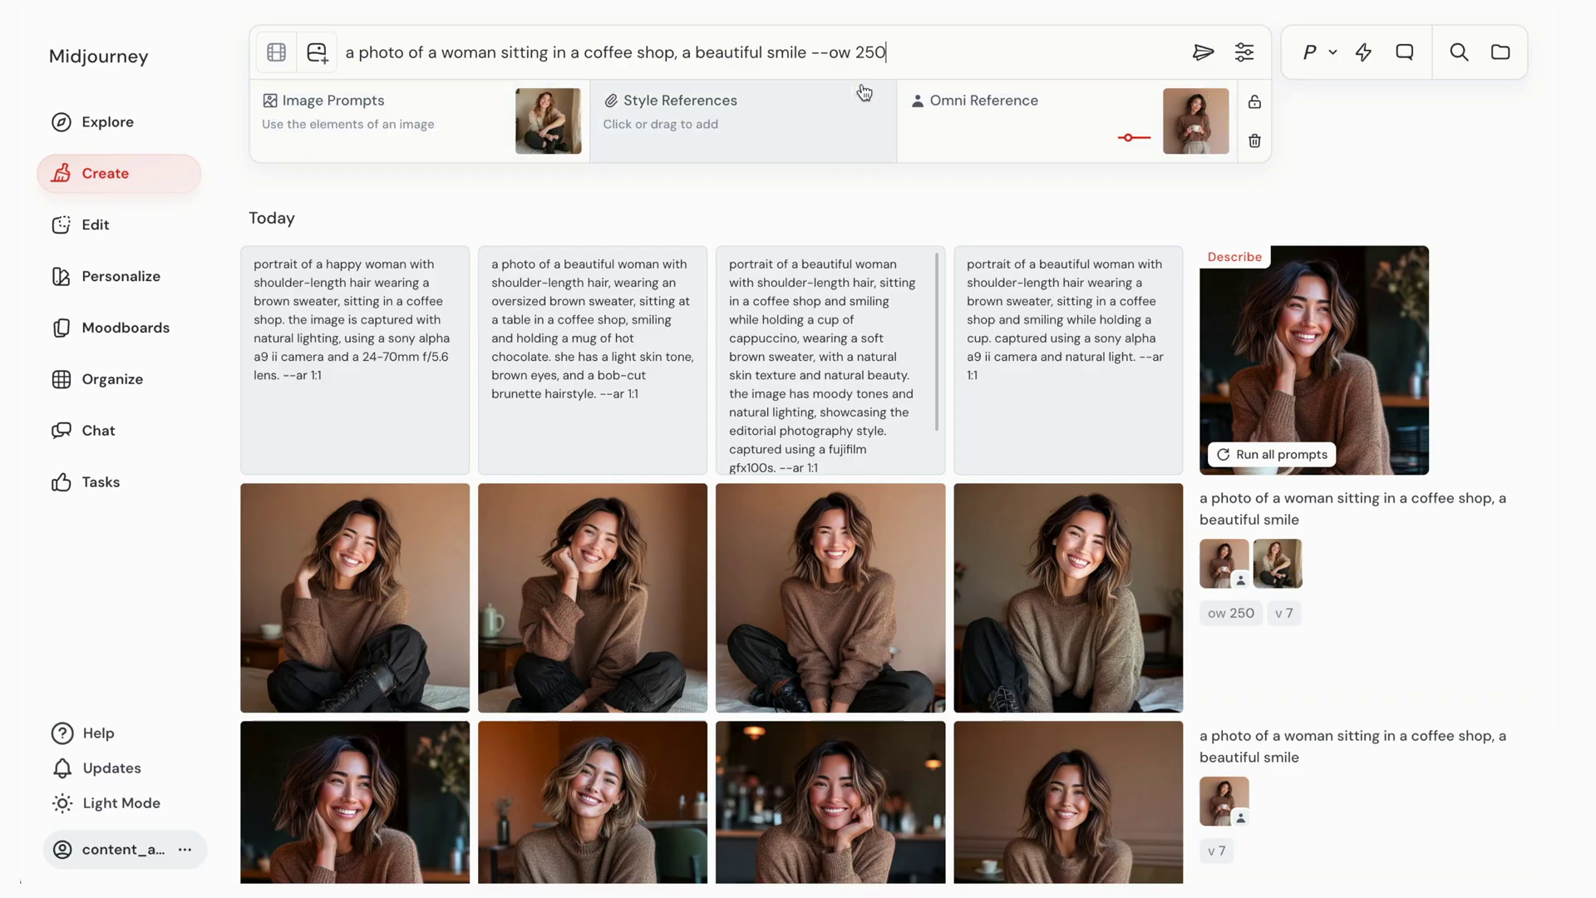
click(830, 340)
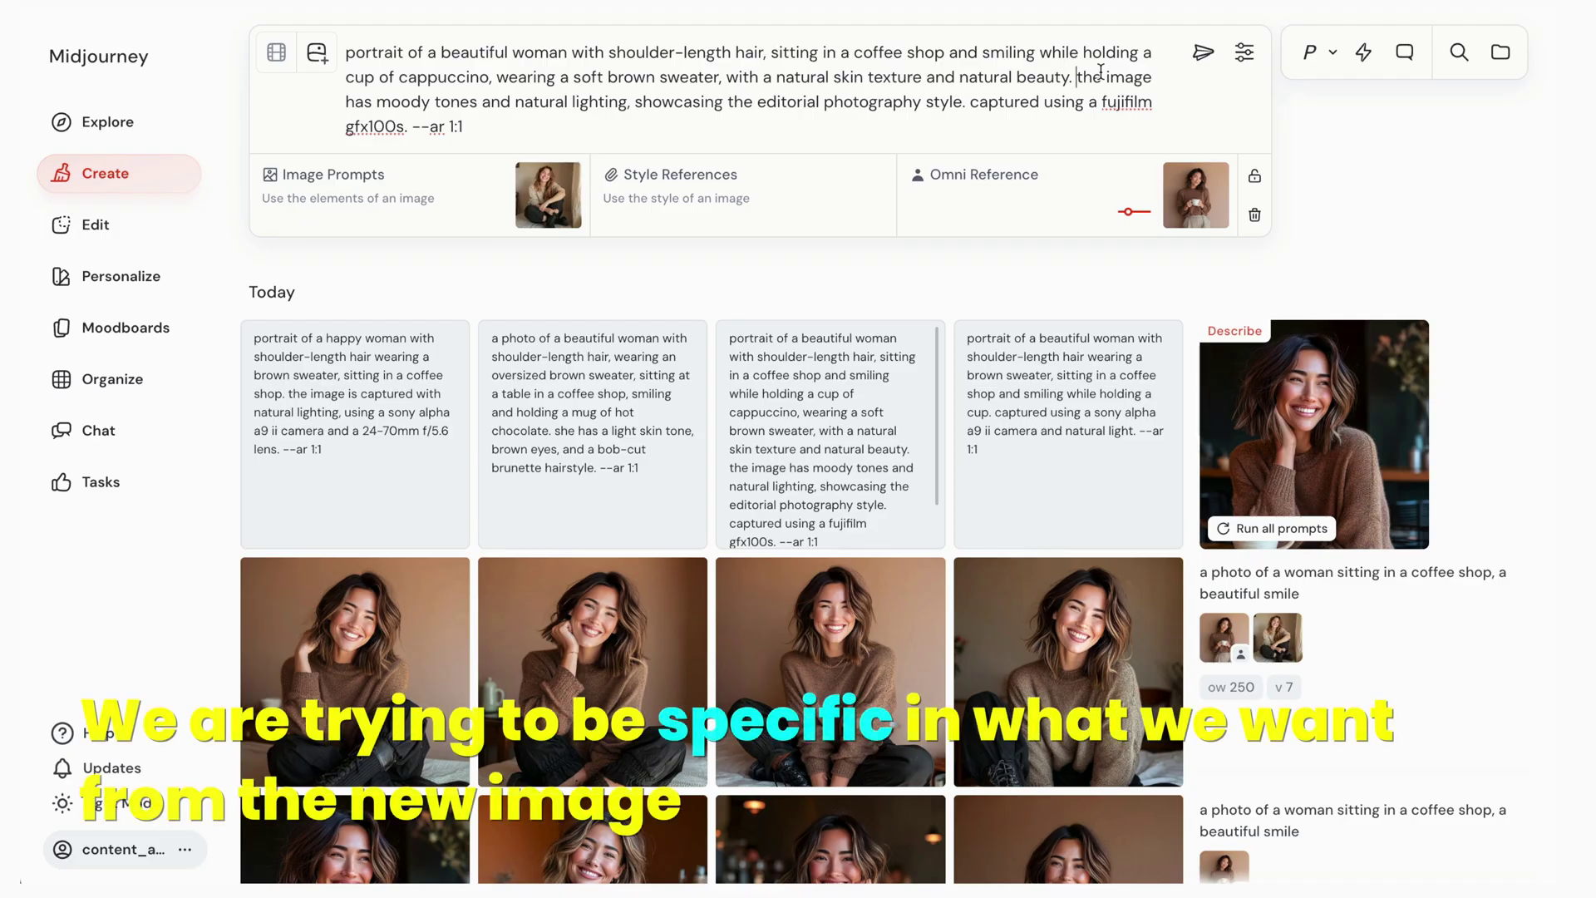
Insert "in the background is a barista and some customers." after "natural beauty." in the prompt
text(in )
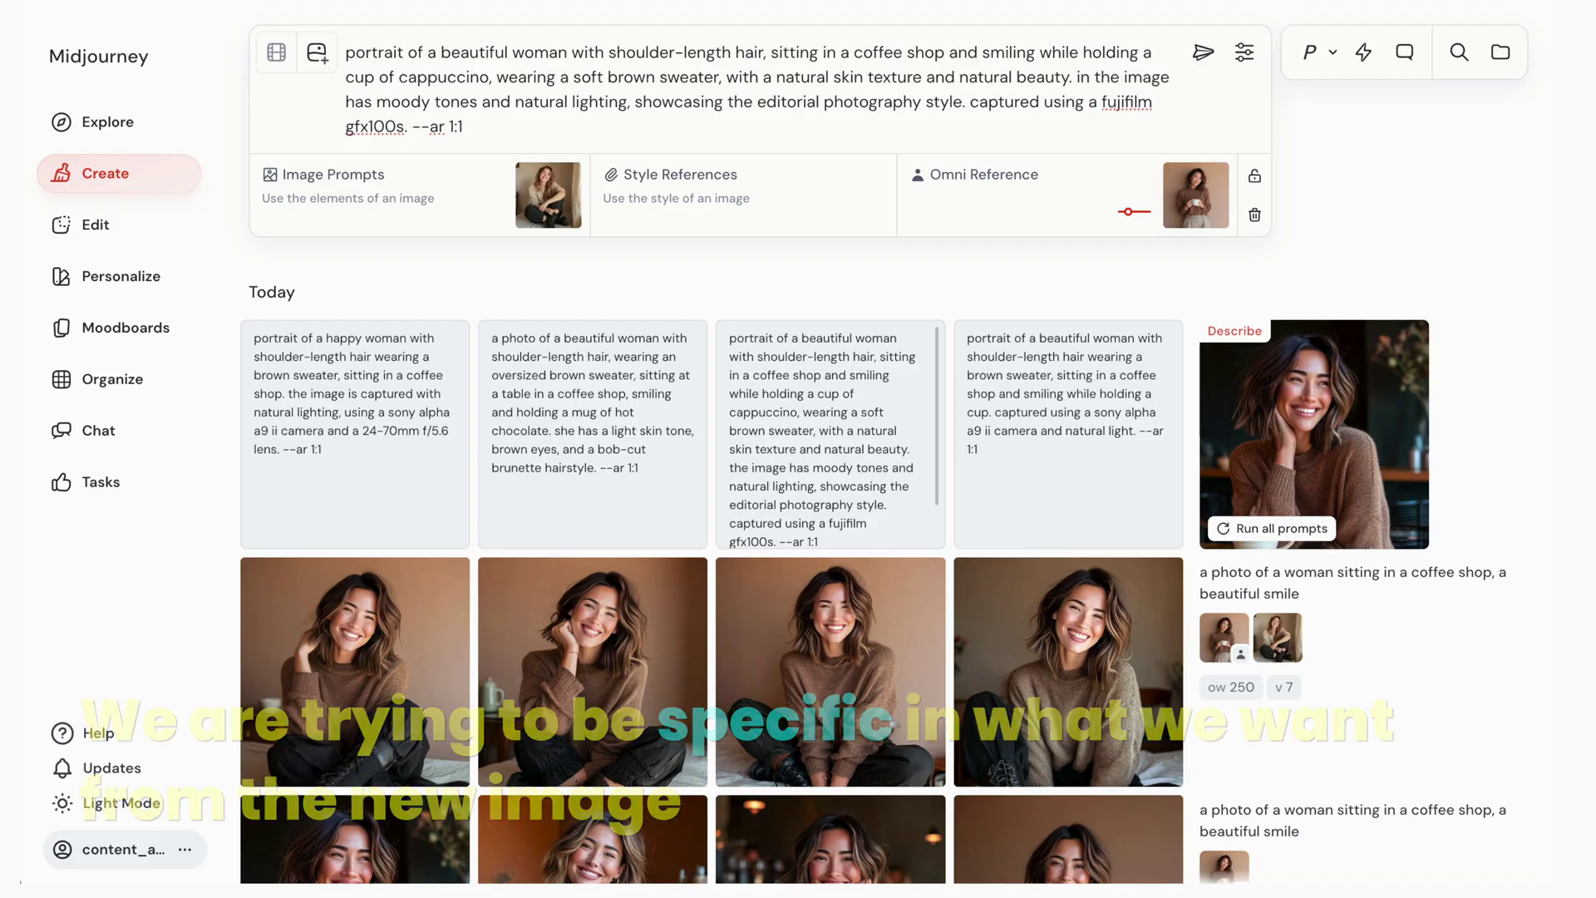
text(the background)
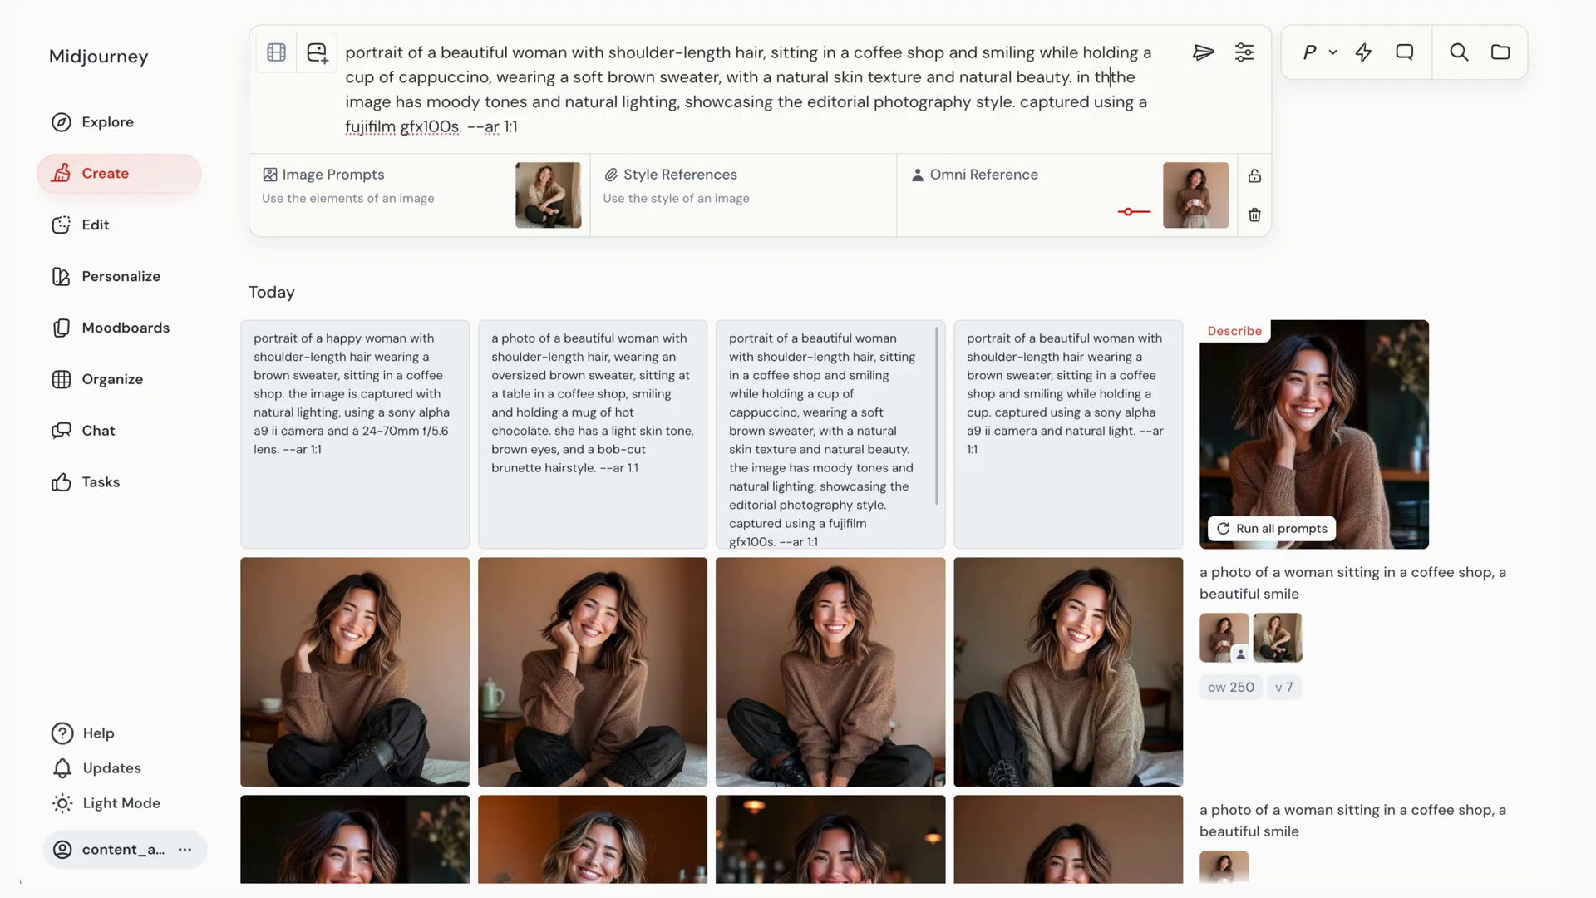
text( is a barista )
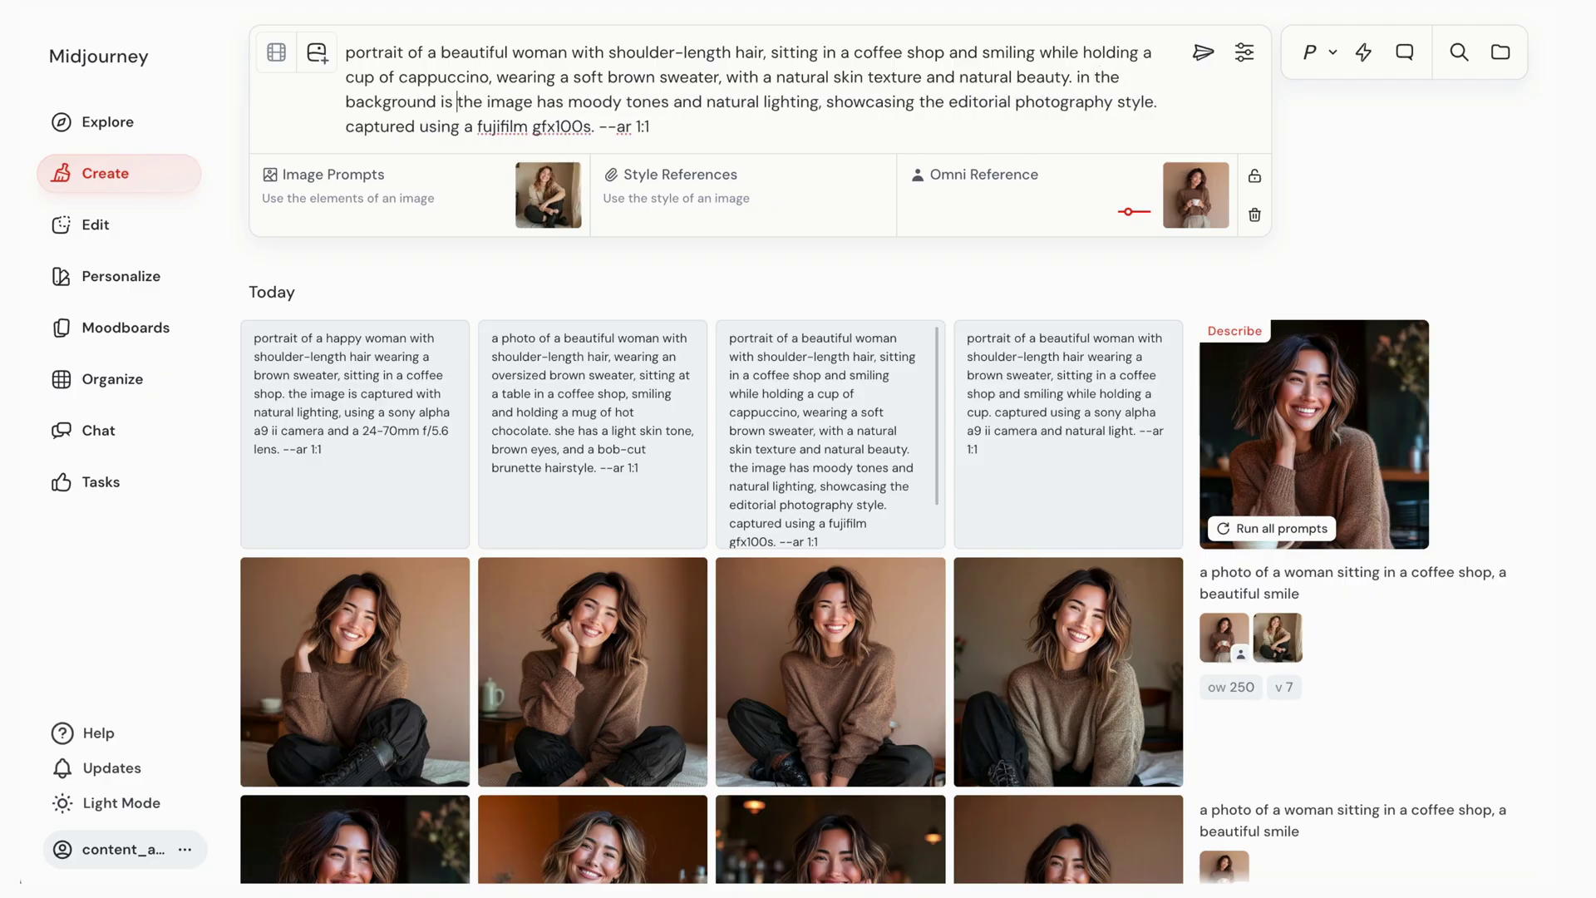
text(and some cust)
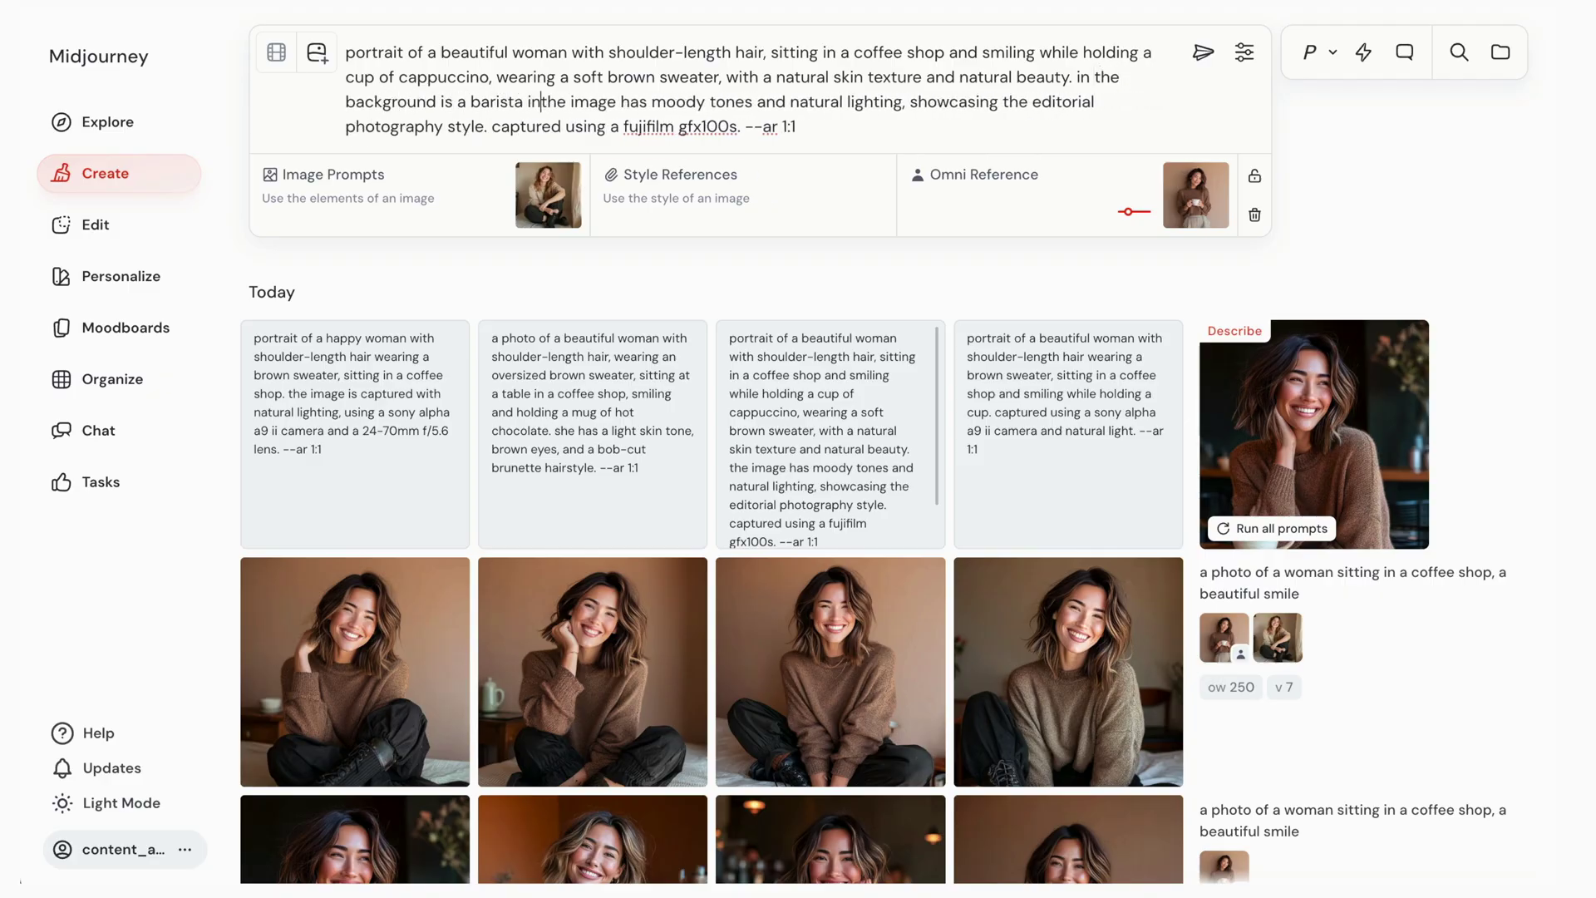
text(omers.)
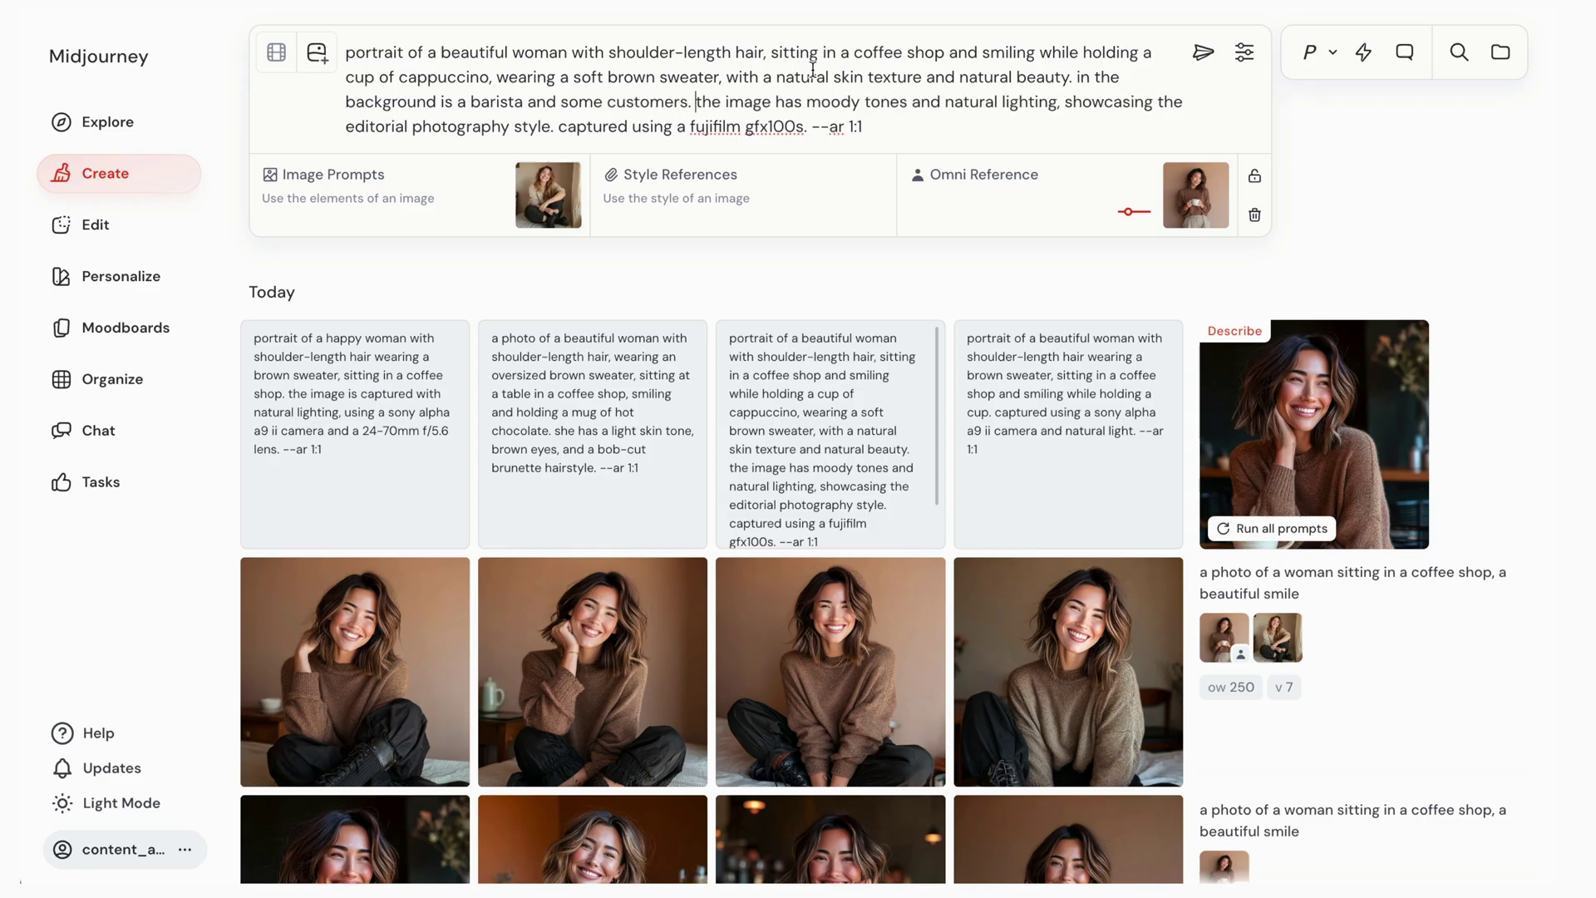
Insert "steamy" before "cappuccino" and "a wooden table" after "coffee shop" in the prompt
click(397, 77)
text(steamy)
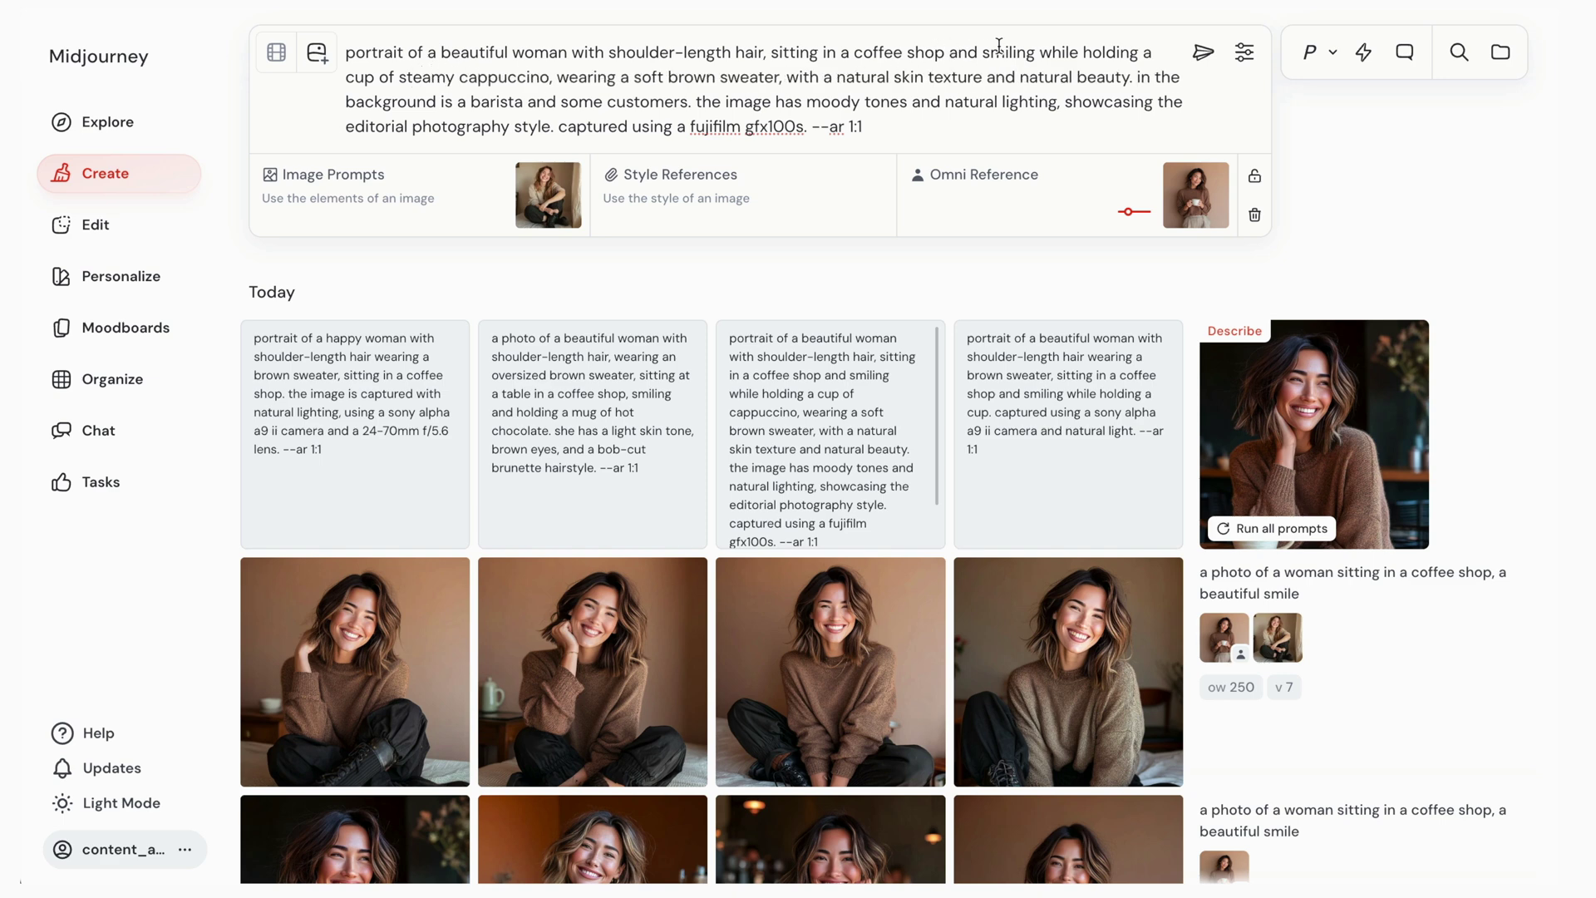
text(a wooden table)
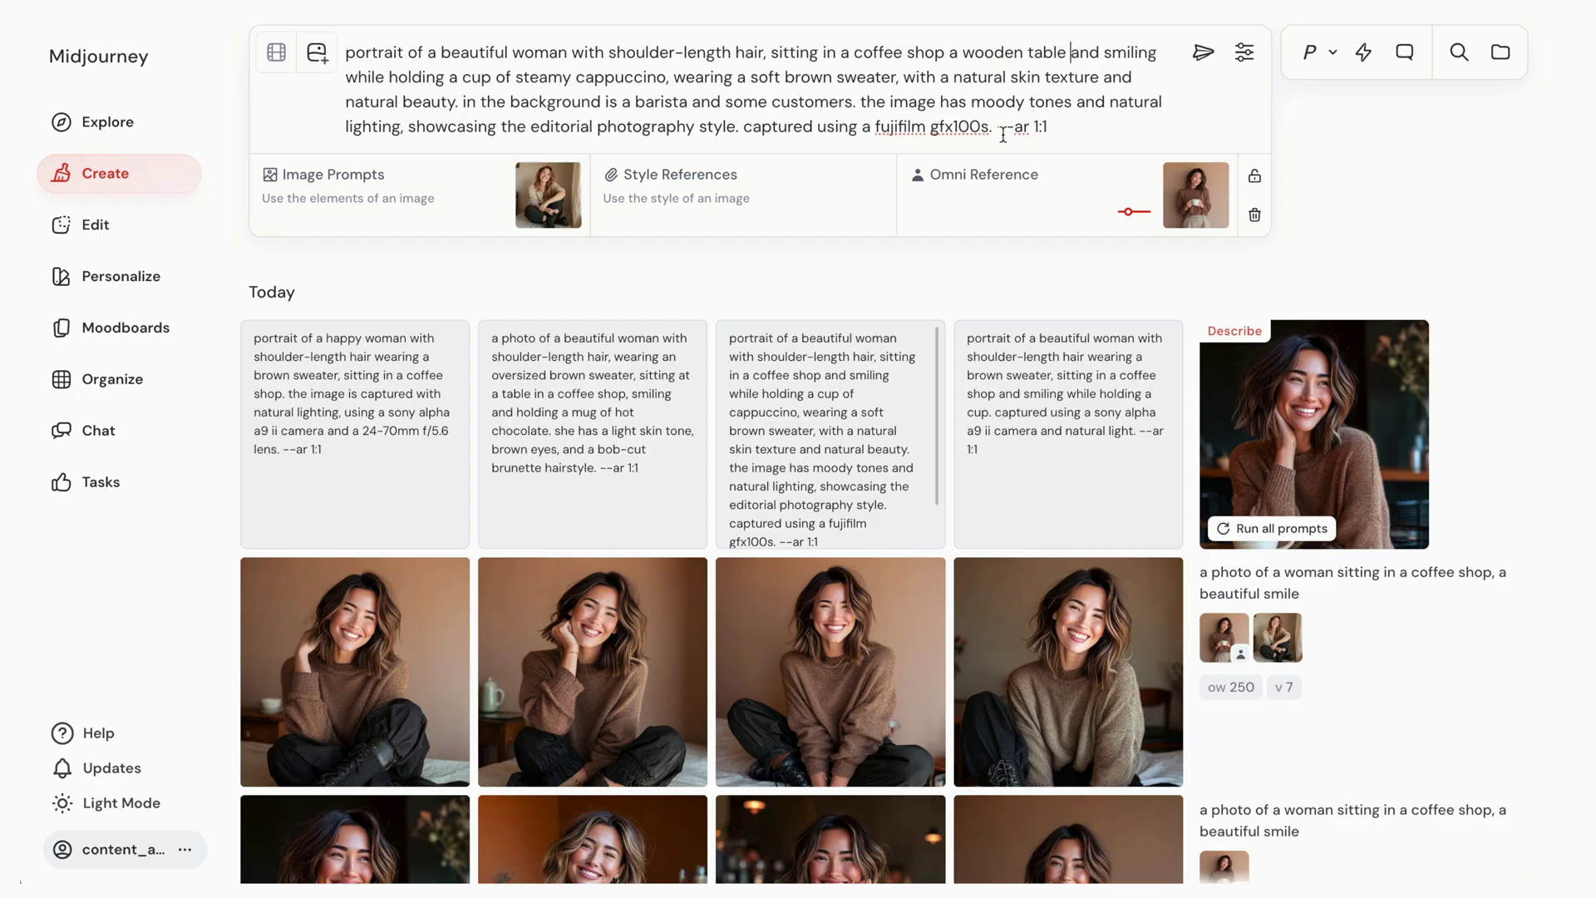
Append the image weight parameter "--iw .2" to the end of the prompt
click(1070, 131)
text(--)
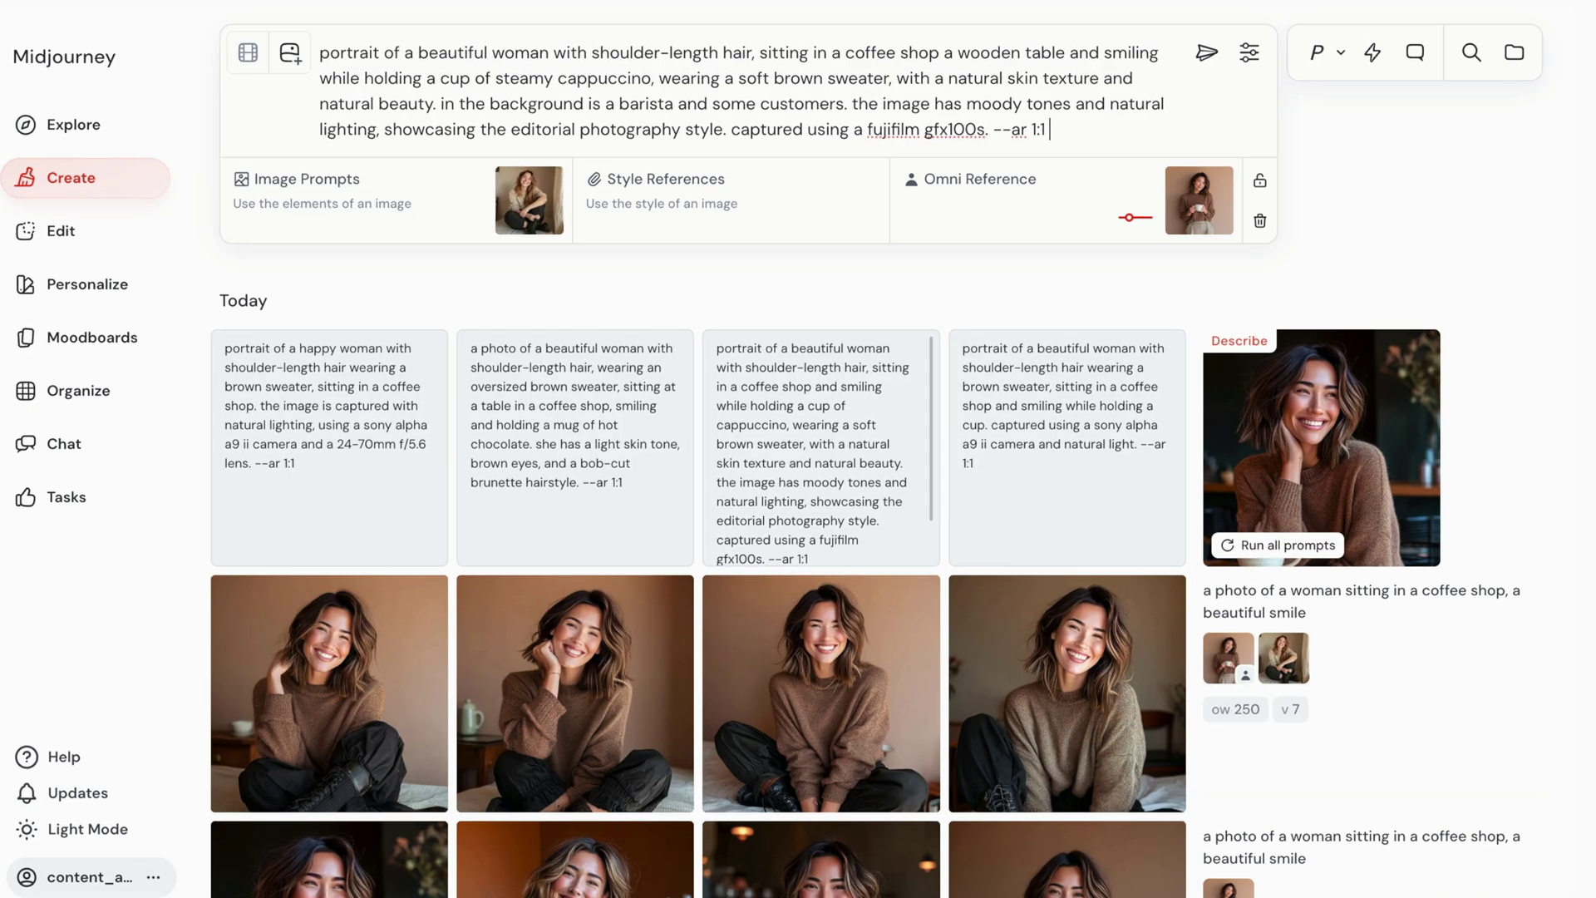
text(iw)
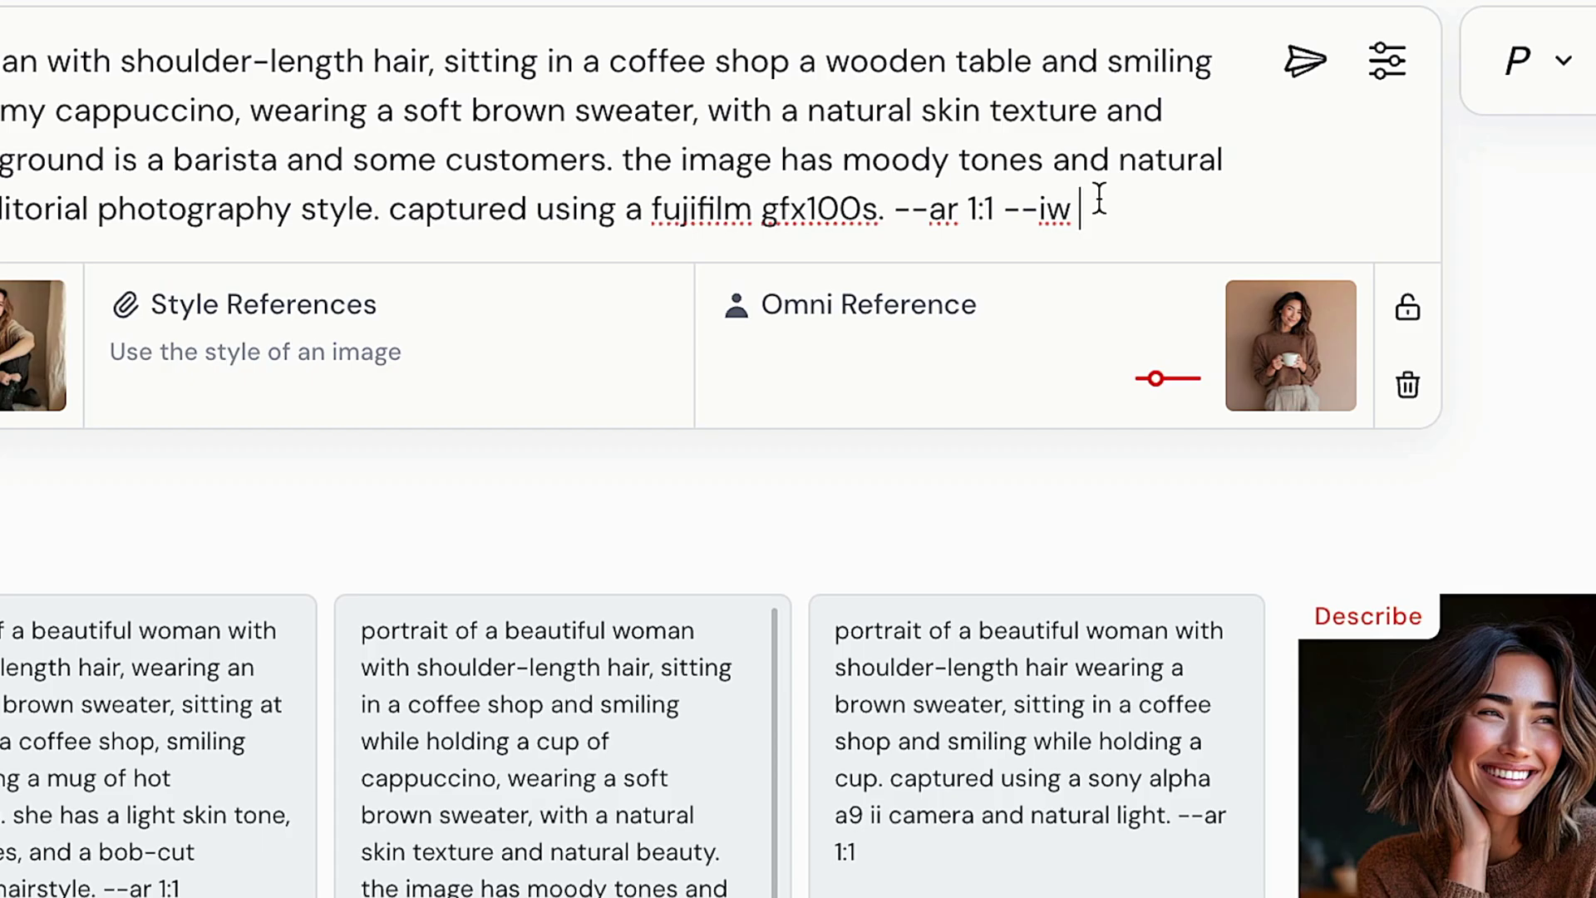
text(.2)
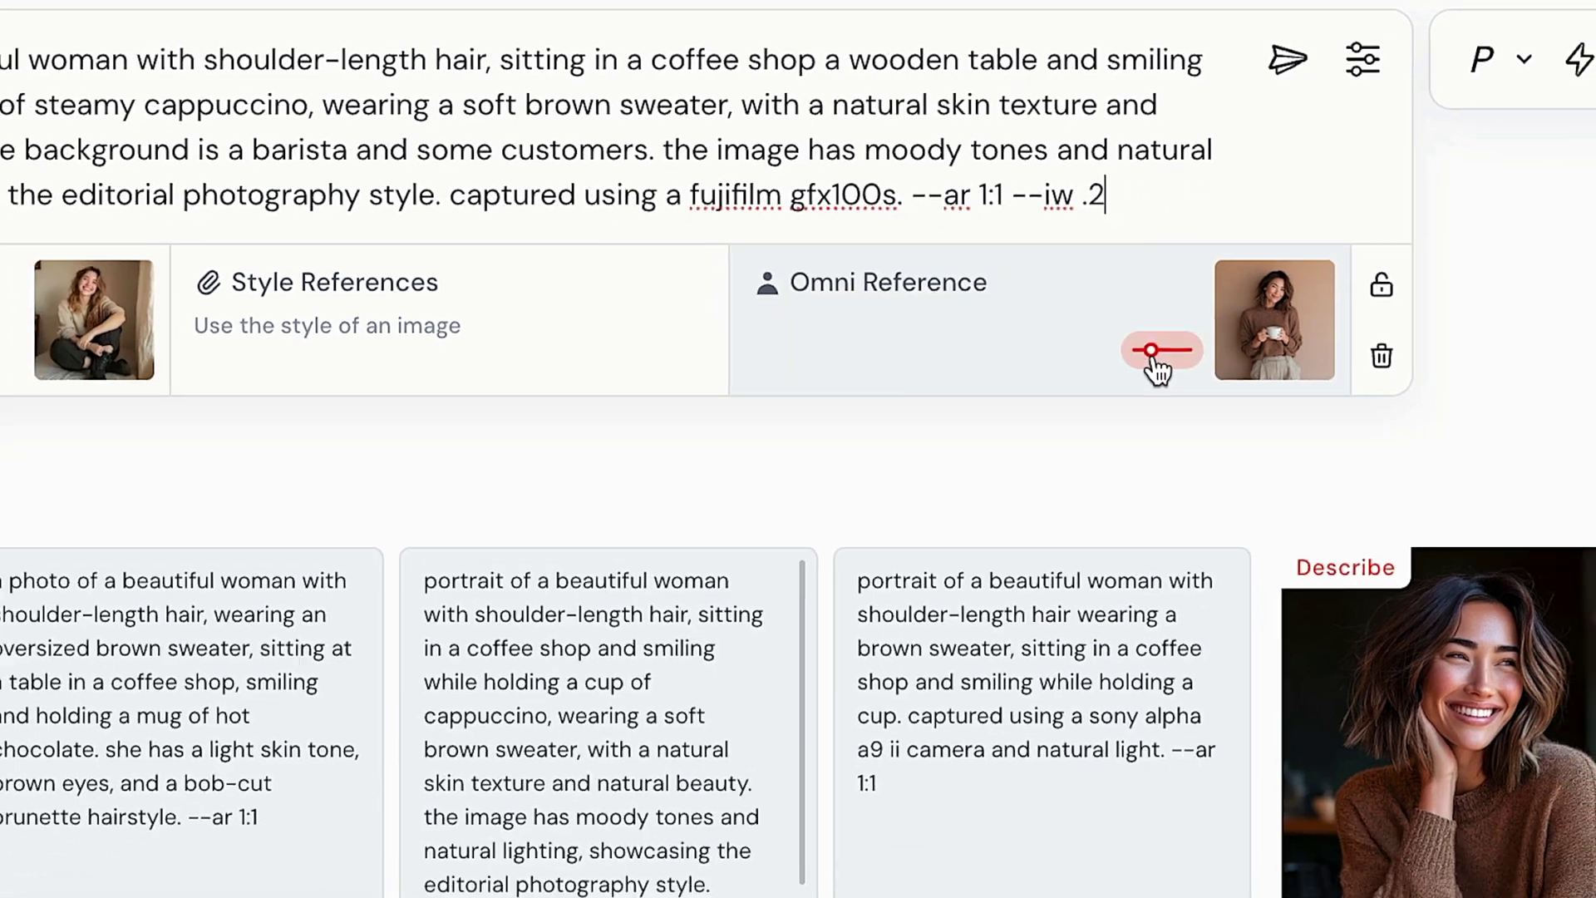
Check the Omni Strength setting and submit the detailed portrait prompt
click(1164, 380)
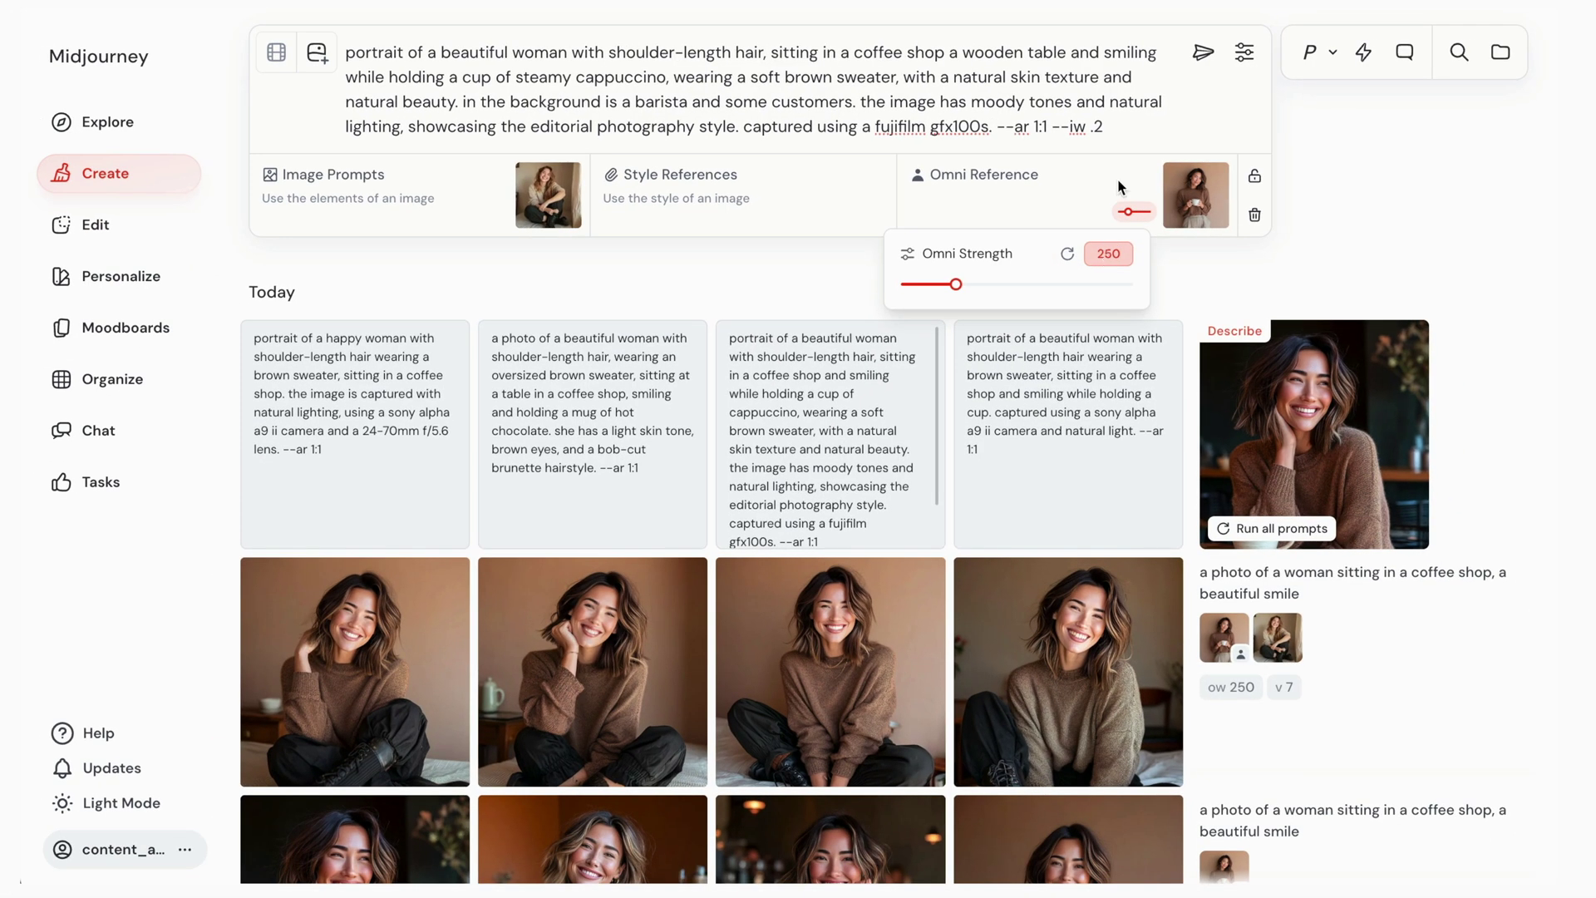
click(1124, 100)
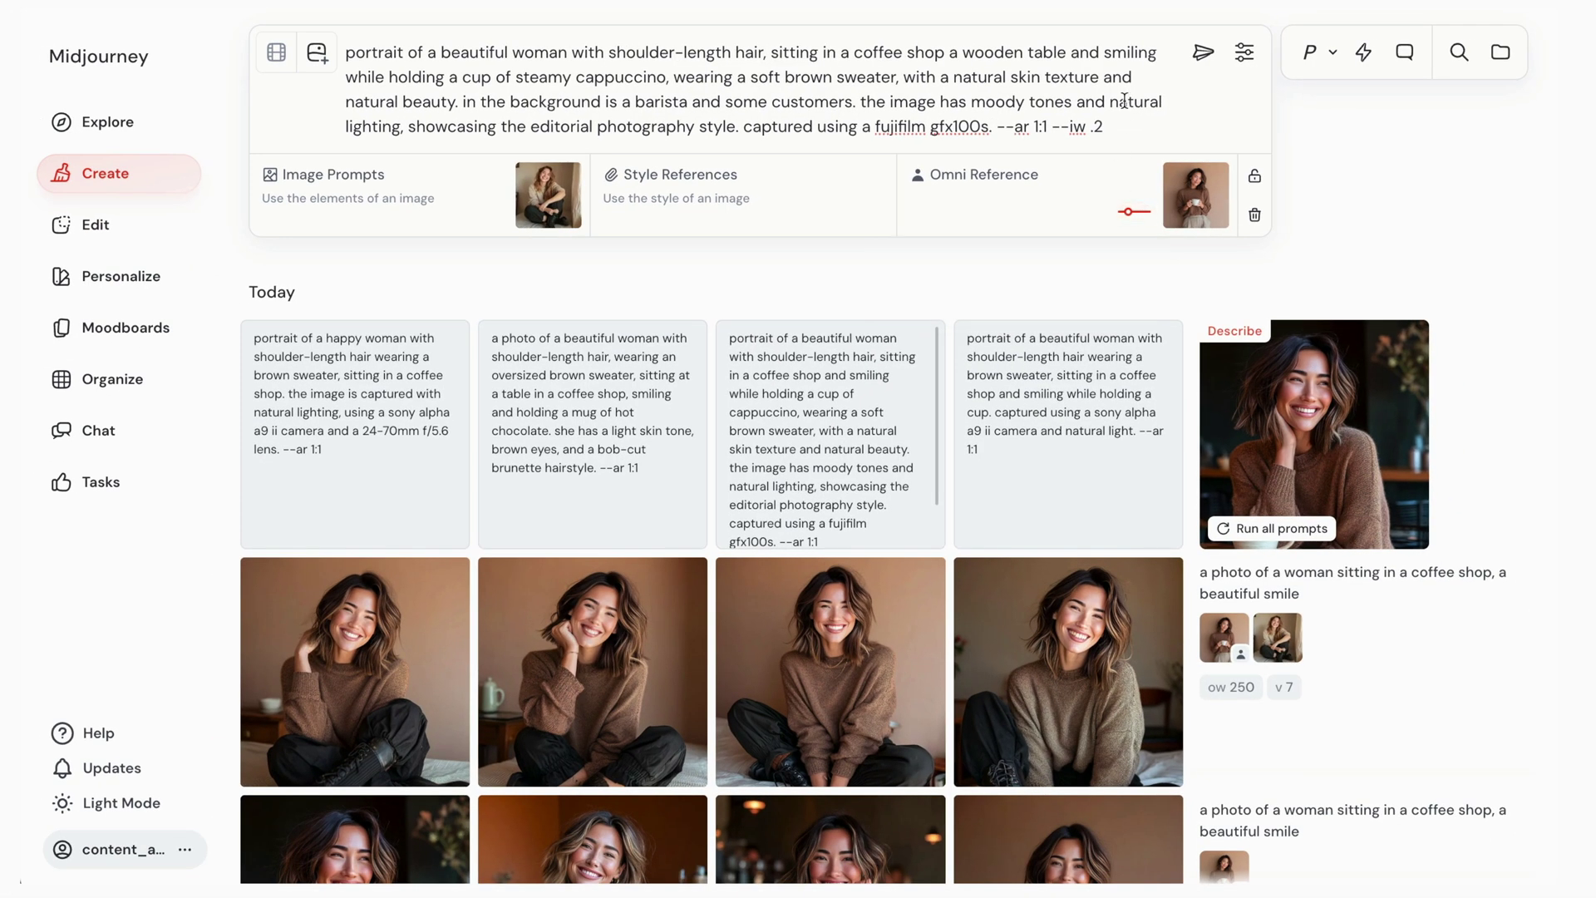
click(1205, 59)
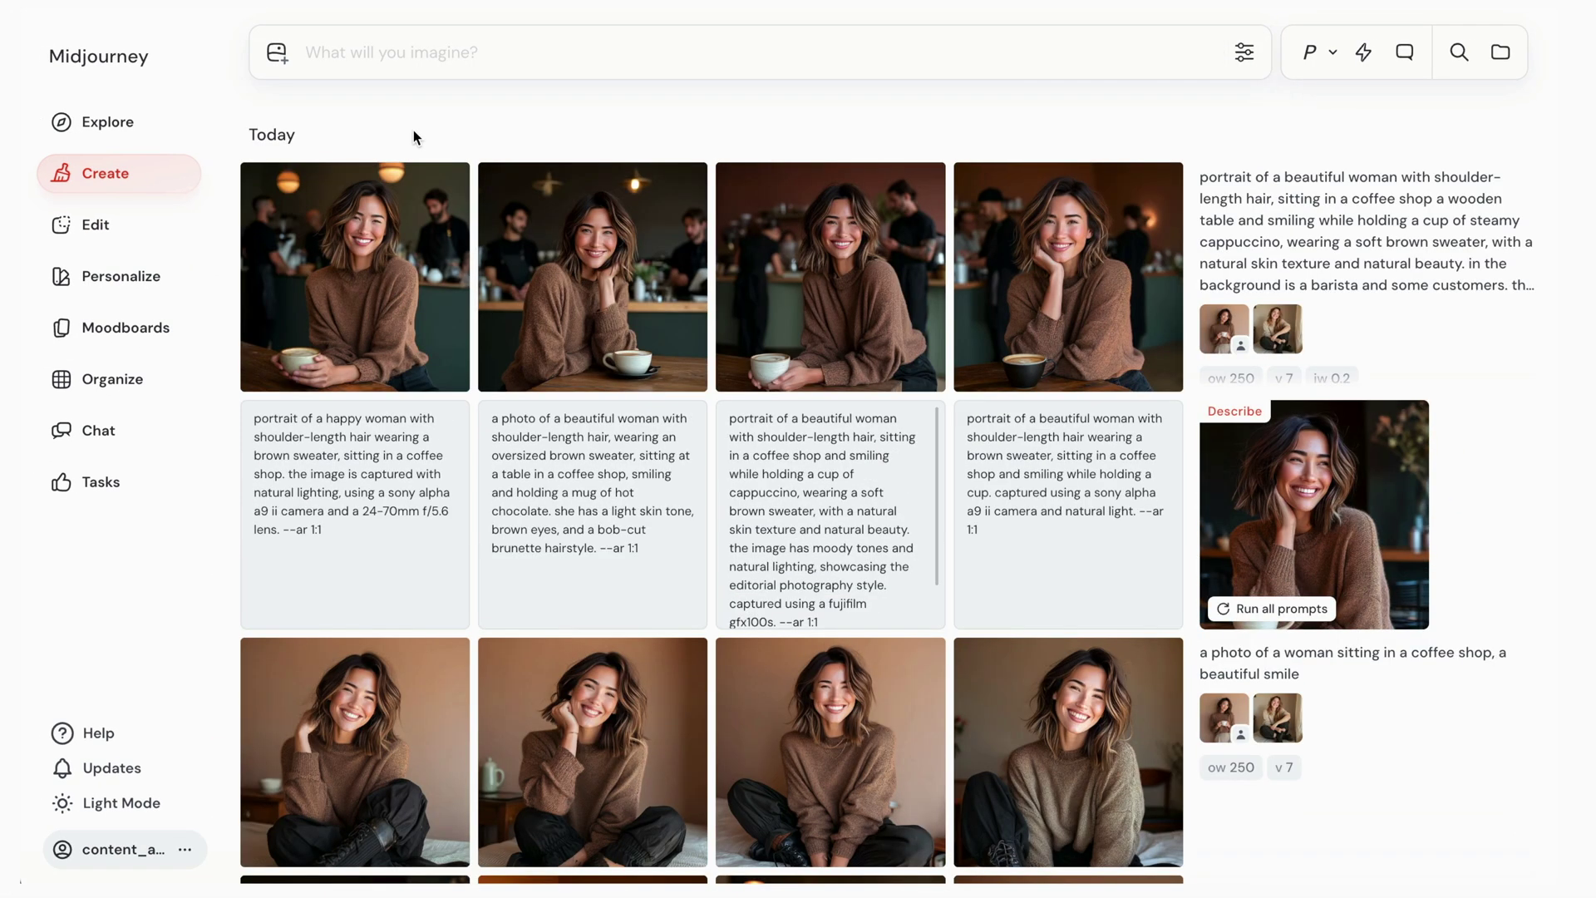
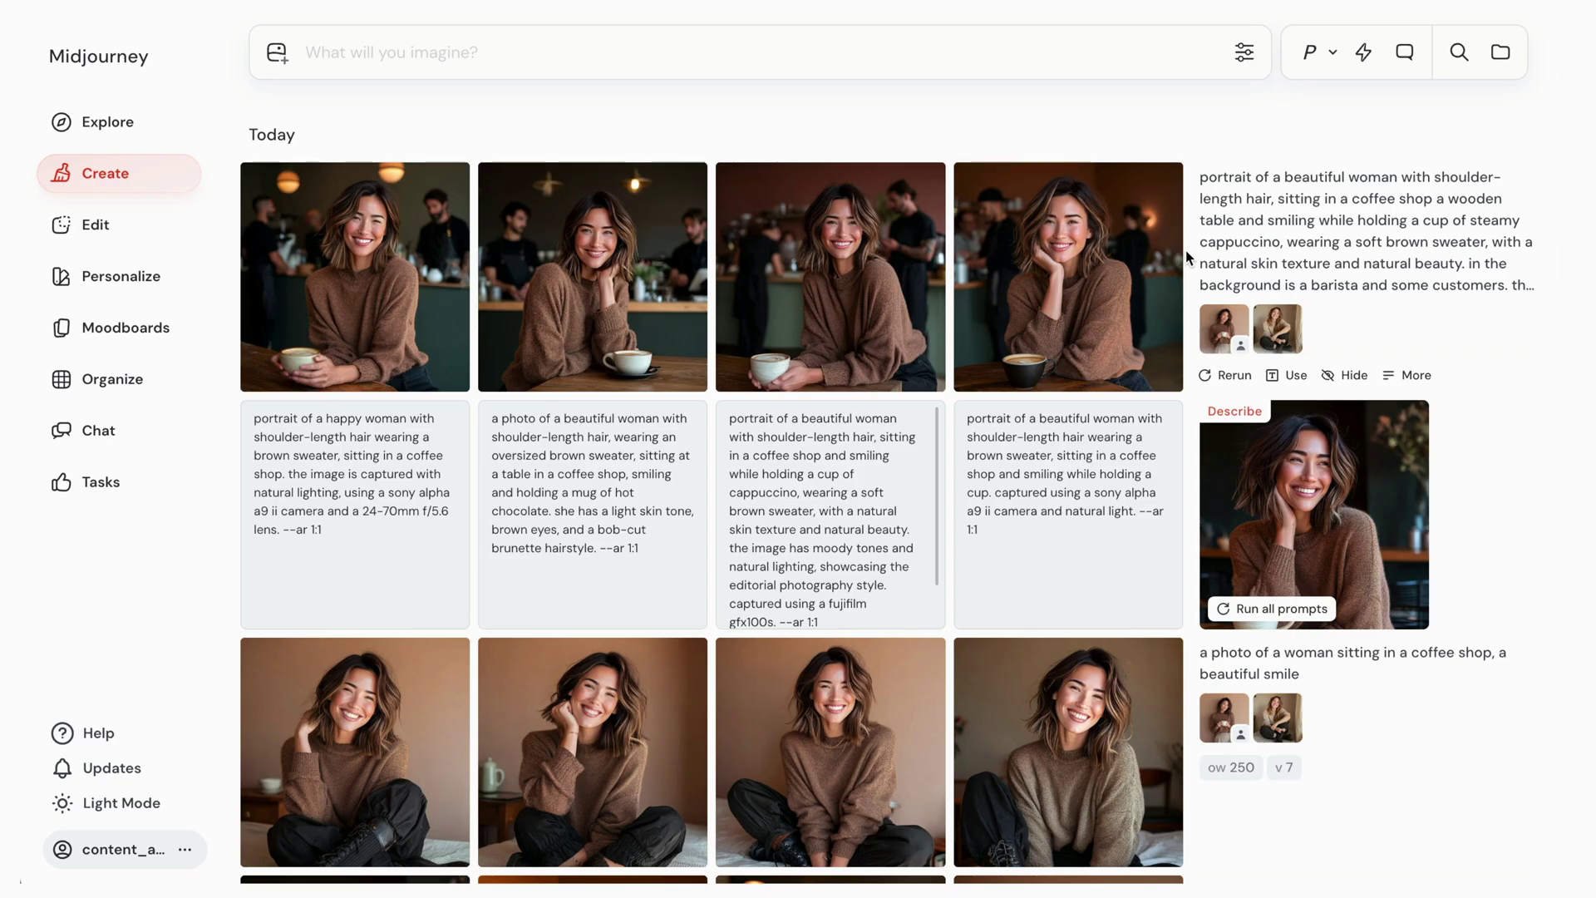
Reuse the newest portrait prompt with its references and replace "smiling" with "screaming with anger"
click(1274, 376)
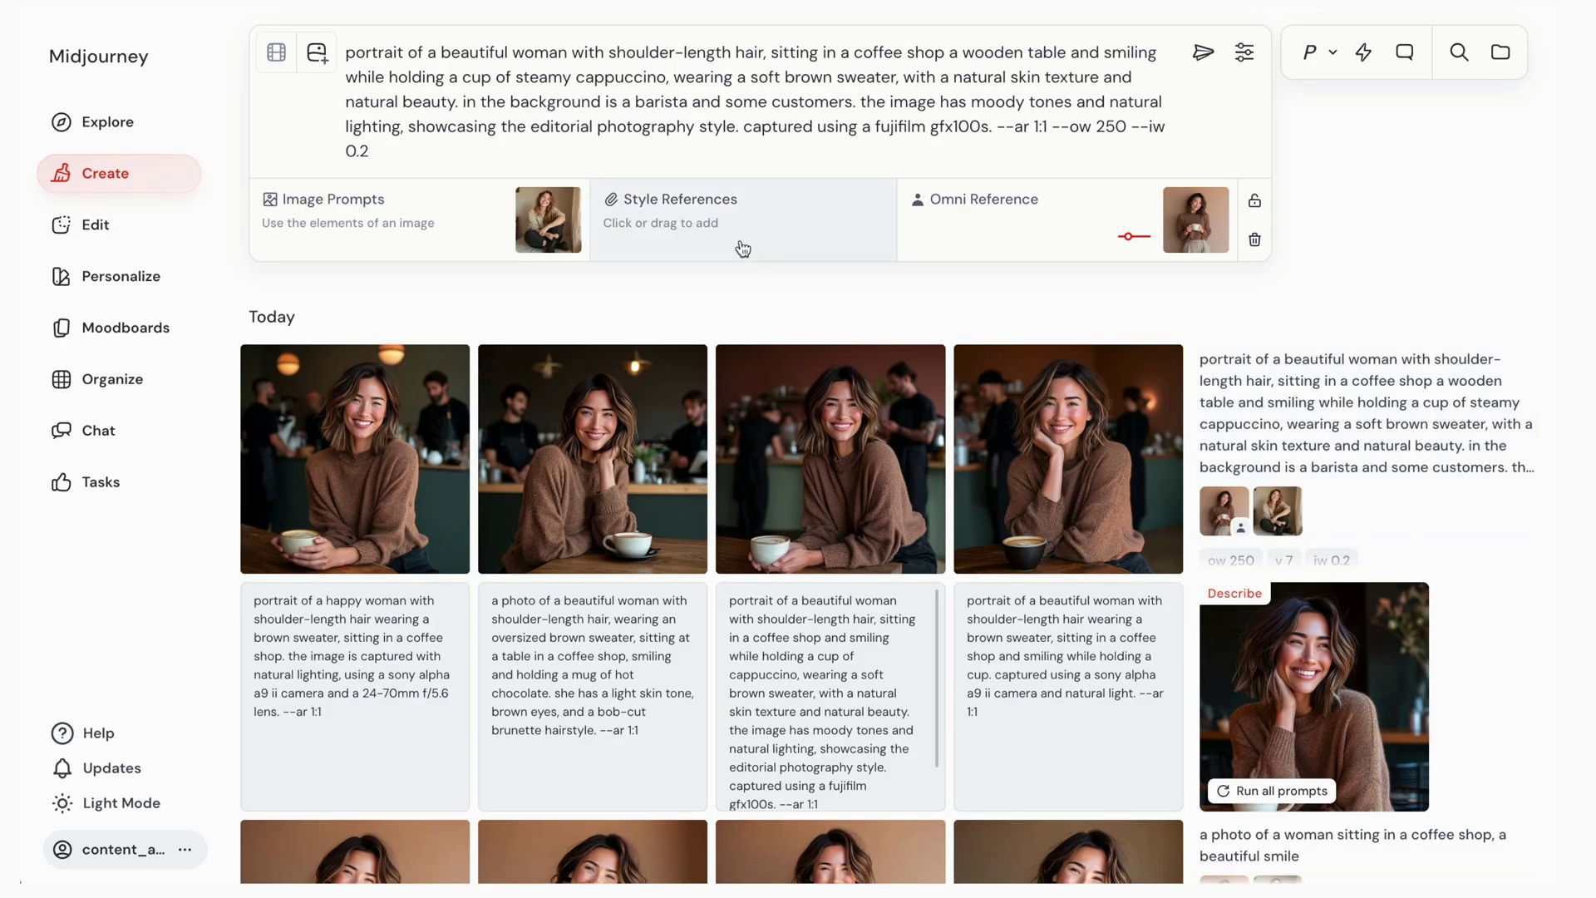
double_click(1114, 53)
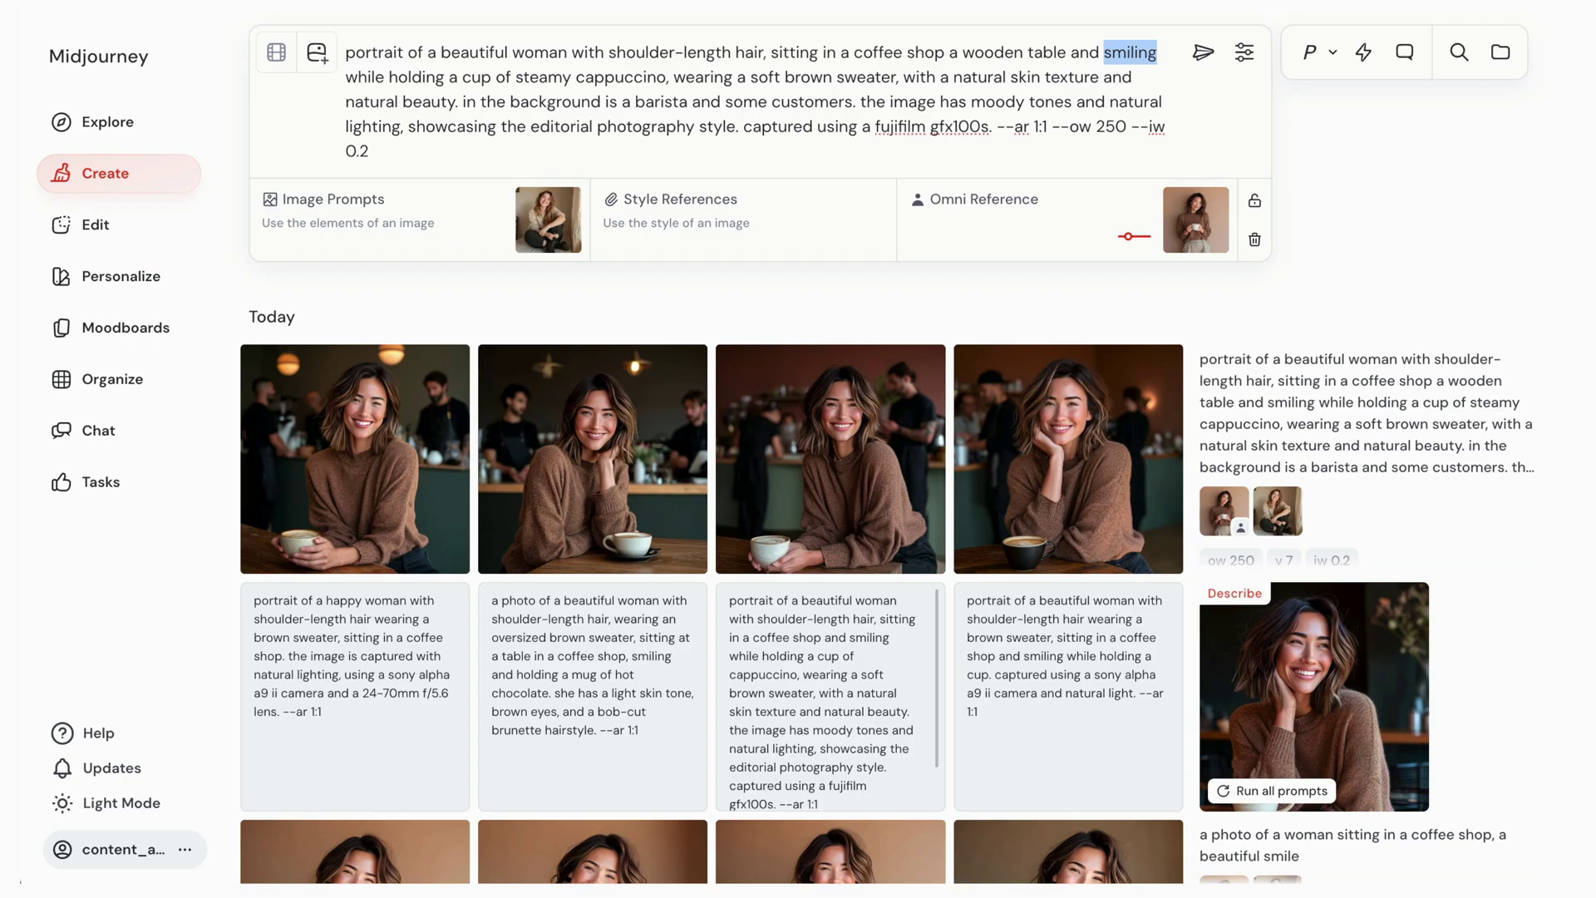
text(screaming wit)
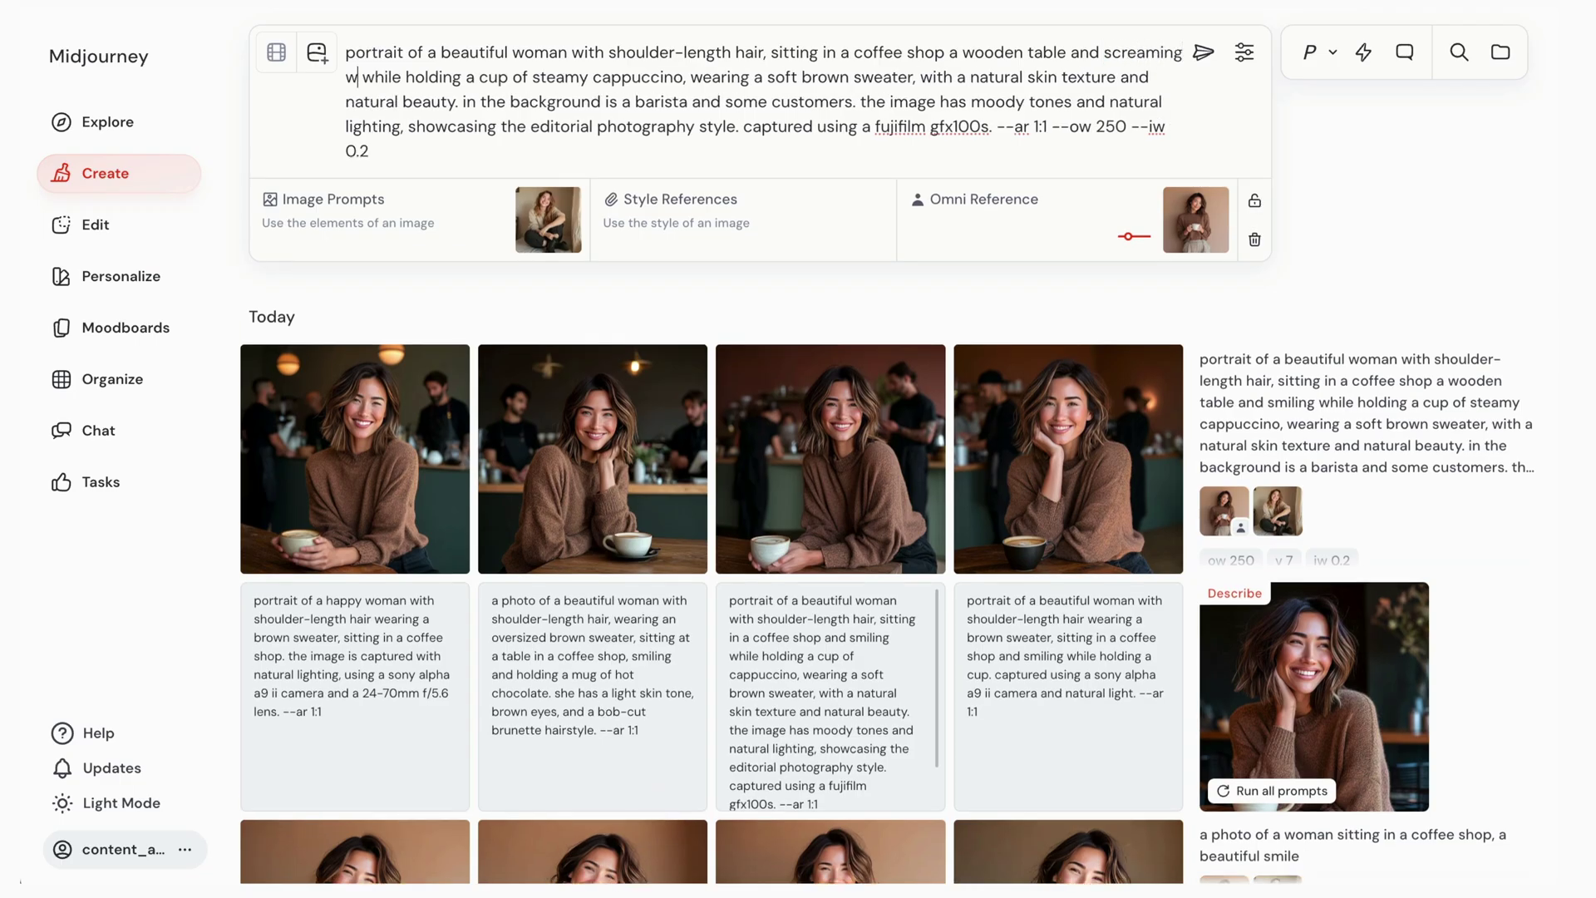
text(h anger)
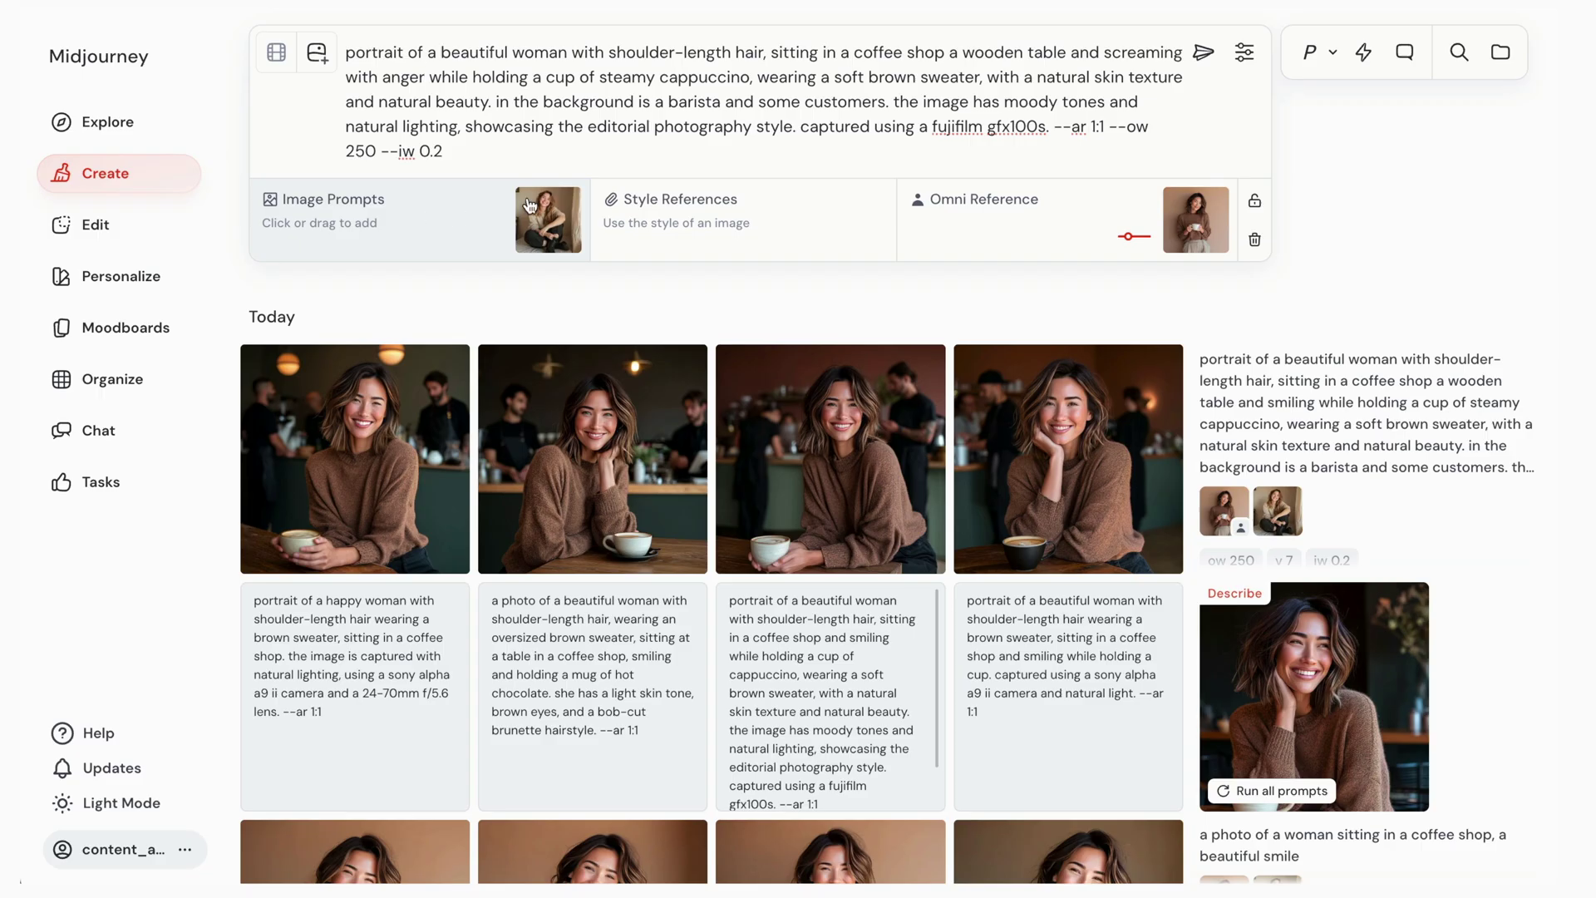
Replace the image prompt with the black-and-white screaming portrait from the Midjourney folder and submit the prompt
click(561, 204)
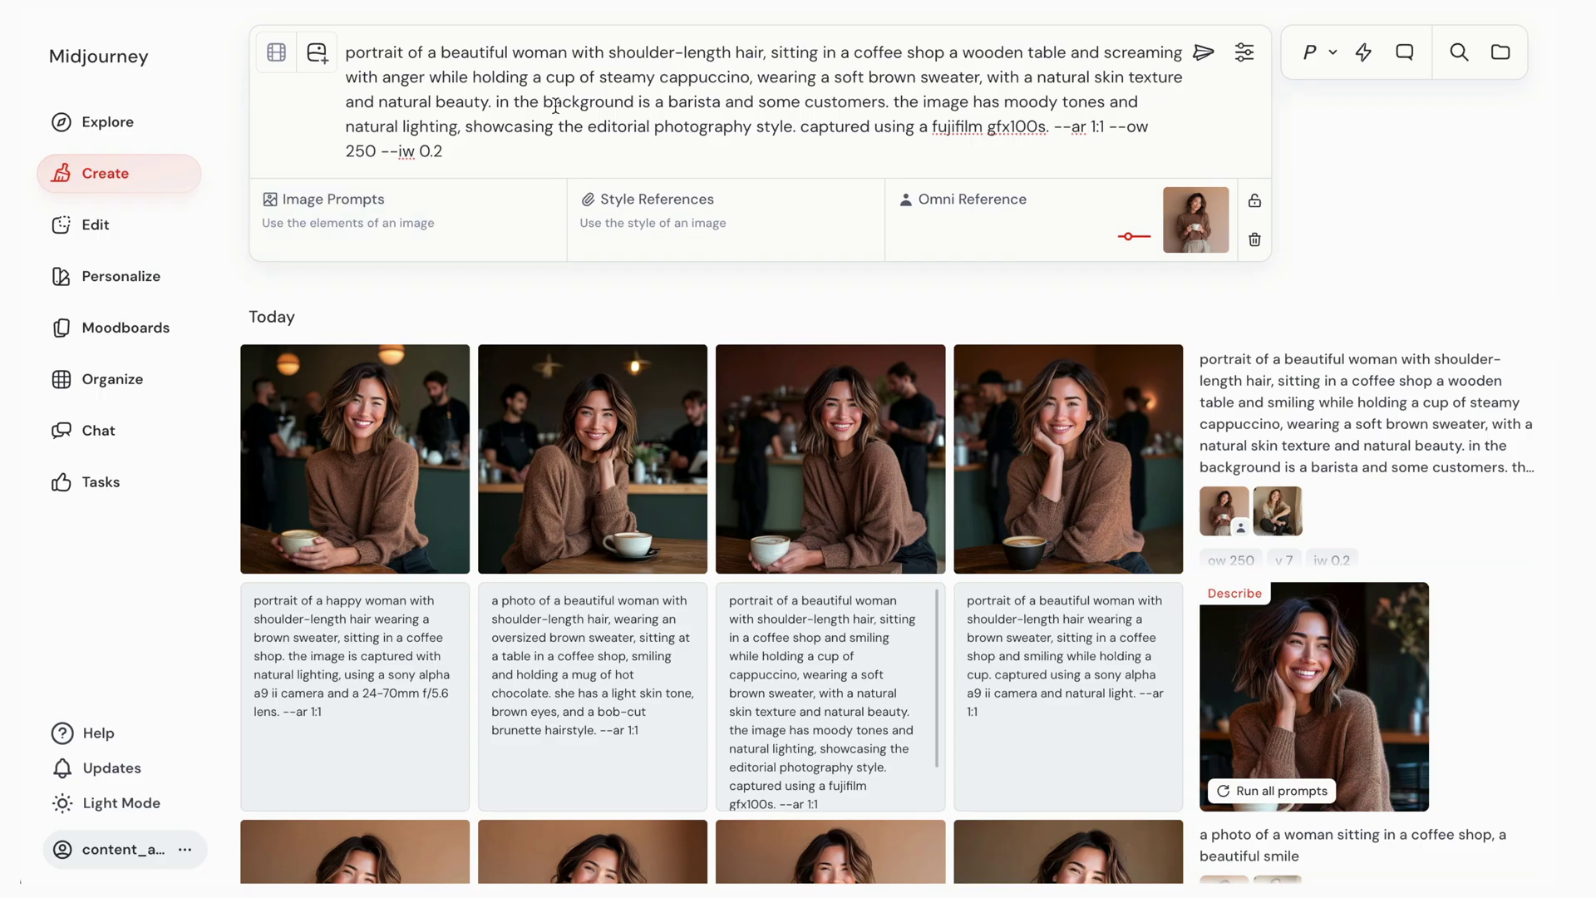
key(super+Tab)
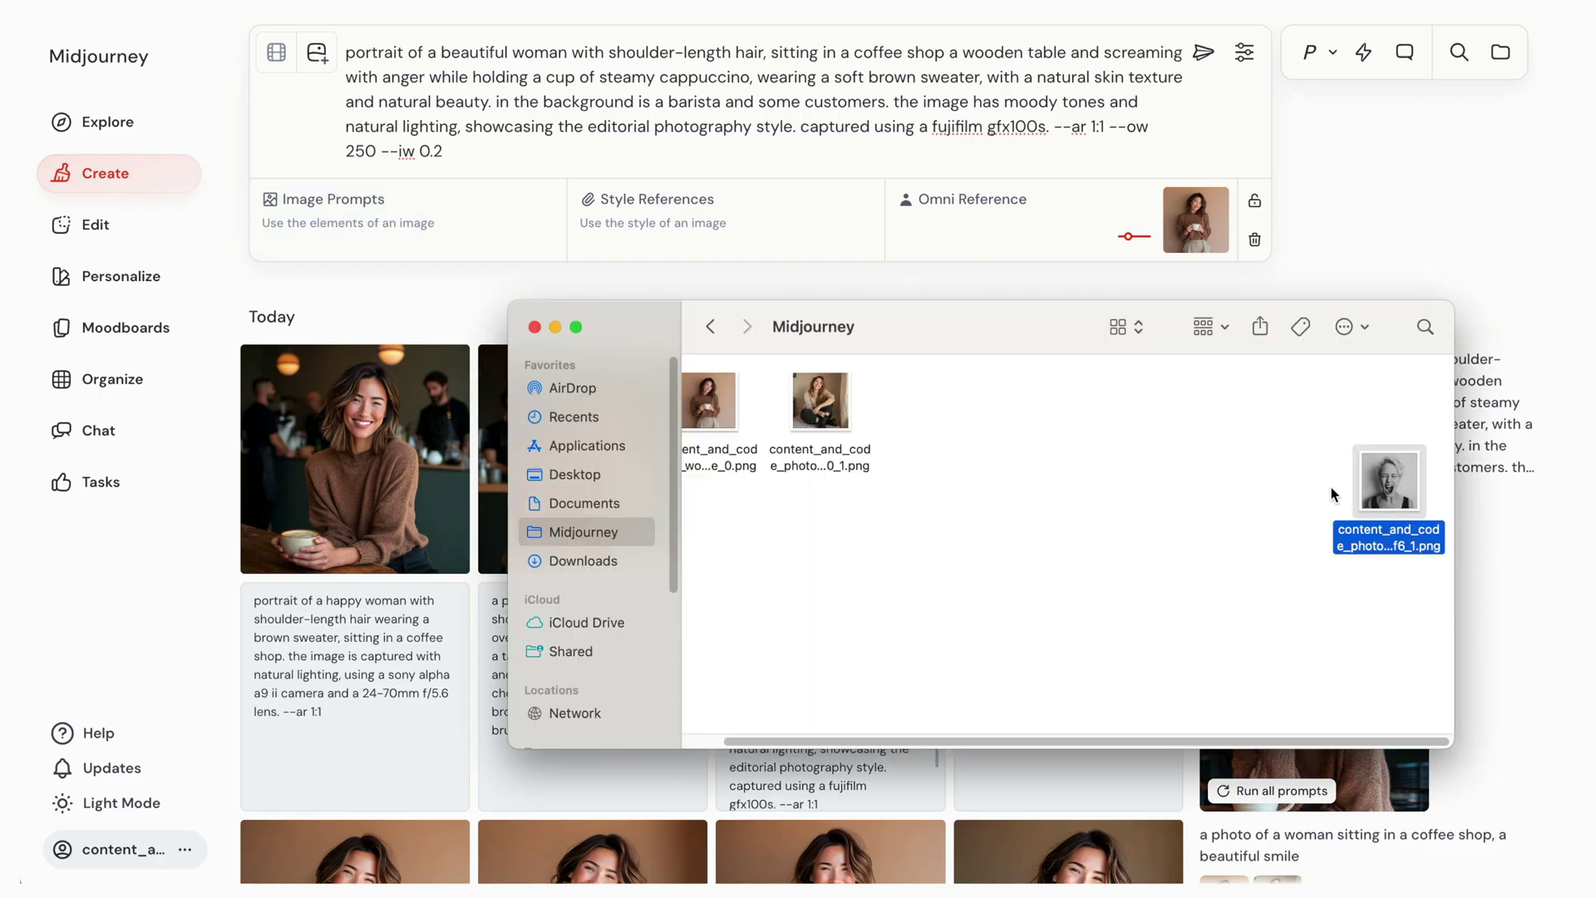
drag(1387, 486, 431, 225)
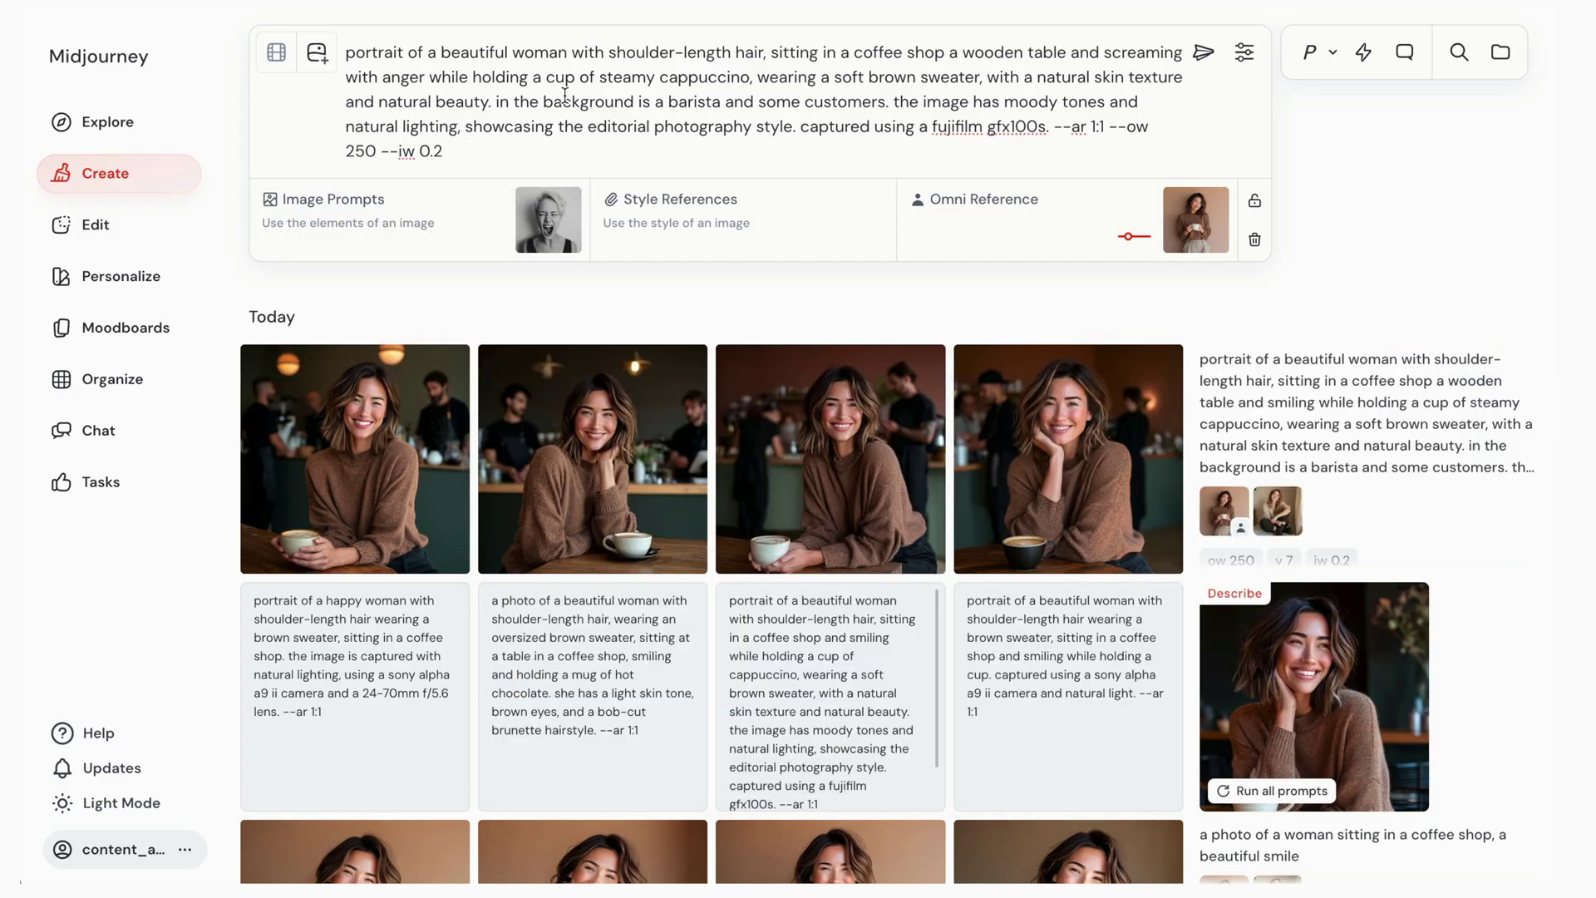
key(Return)
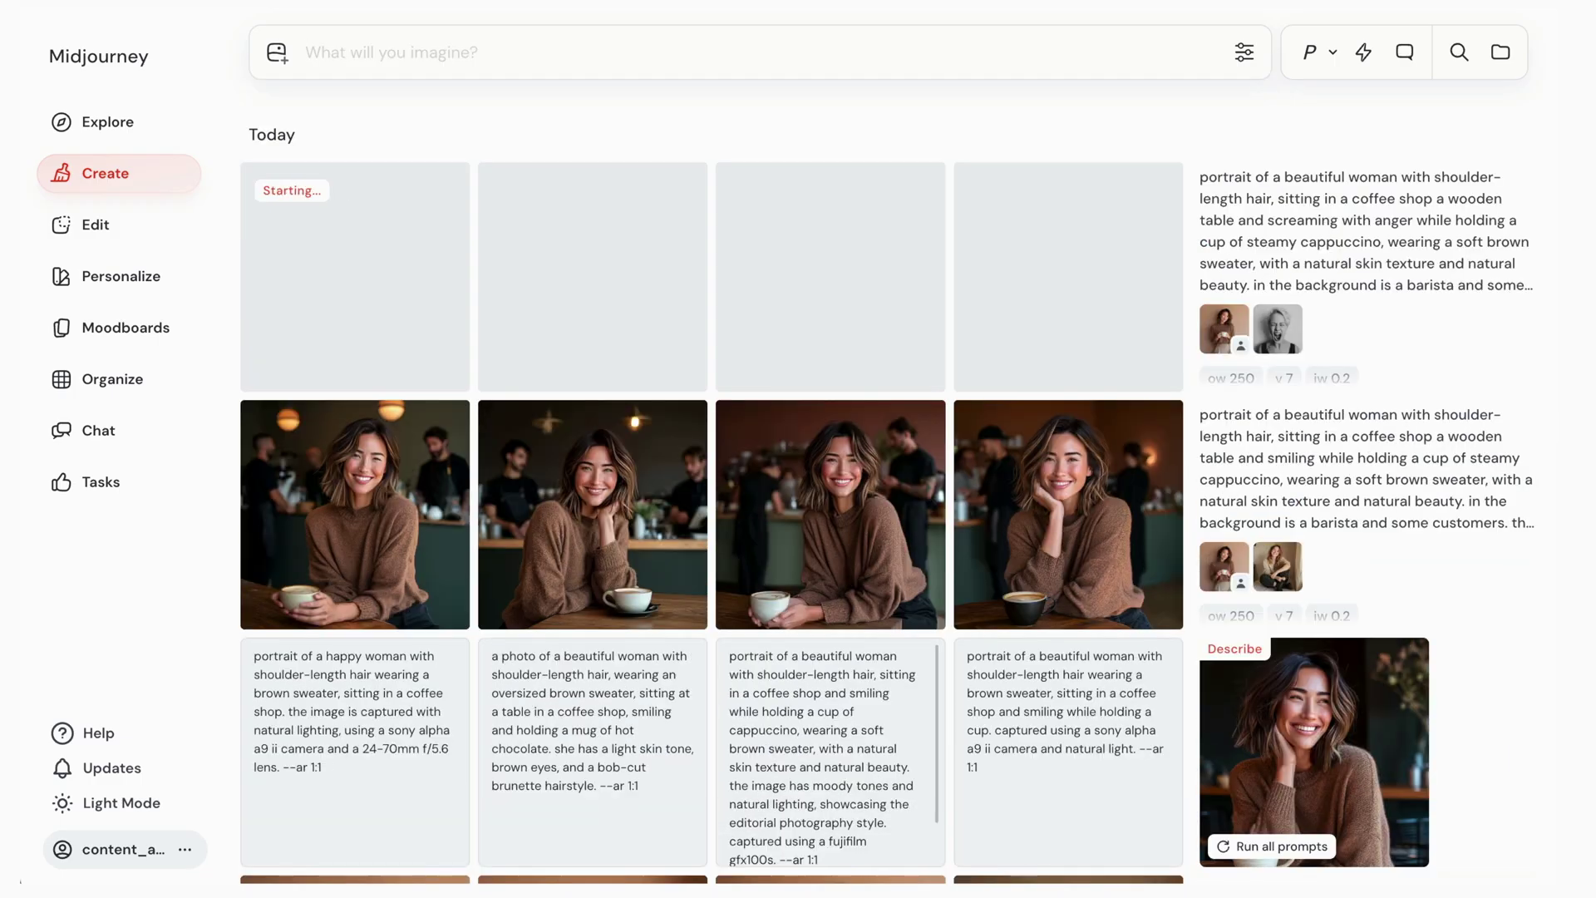
mouse_move(1239, 392)
mouse_move(1228, 449)
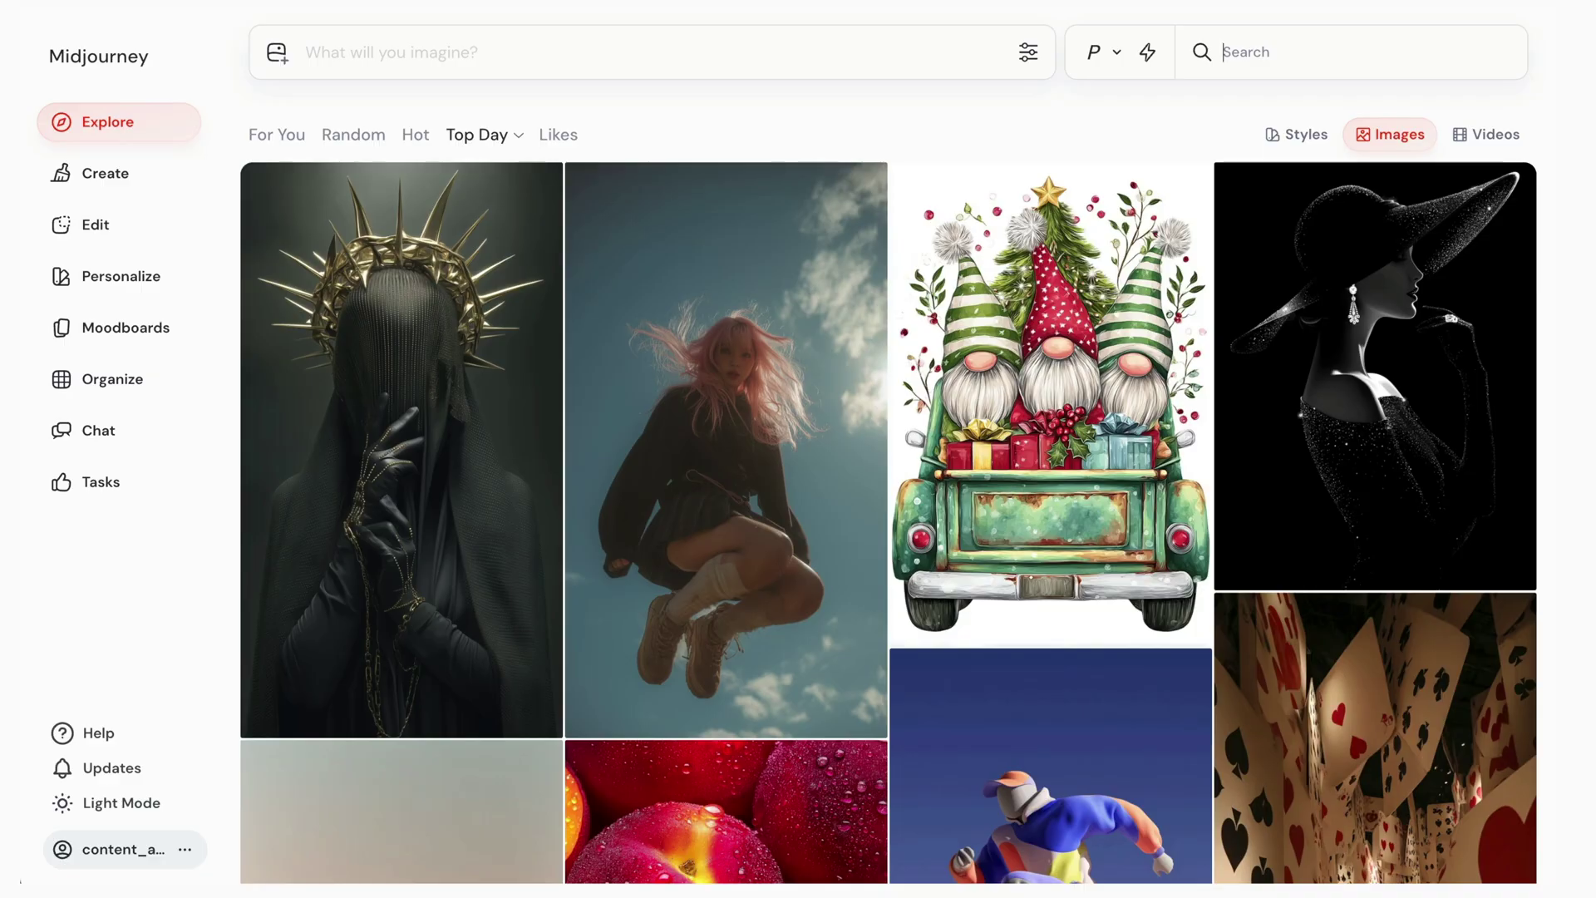
Search the Explore images for "colorful texture" and add the curved, multicolored brush-stroke image as the Omni Reference
text(colorfu)
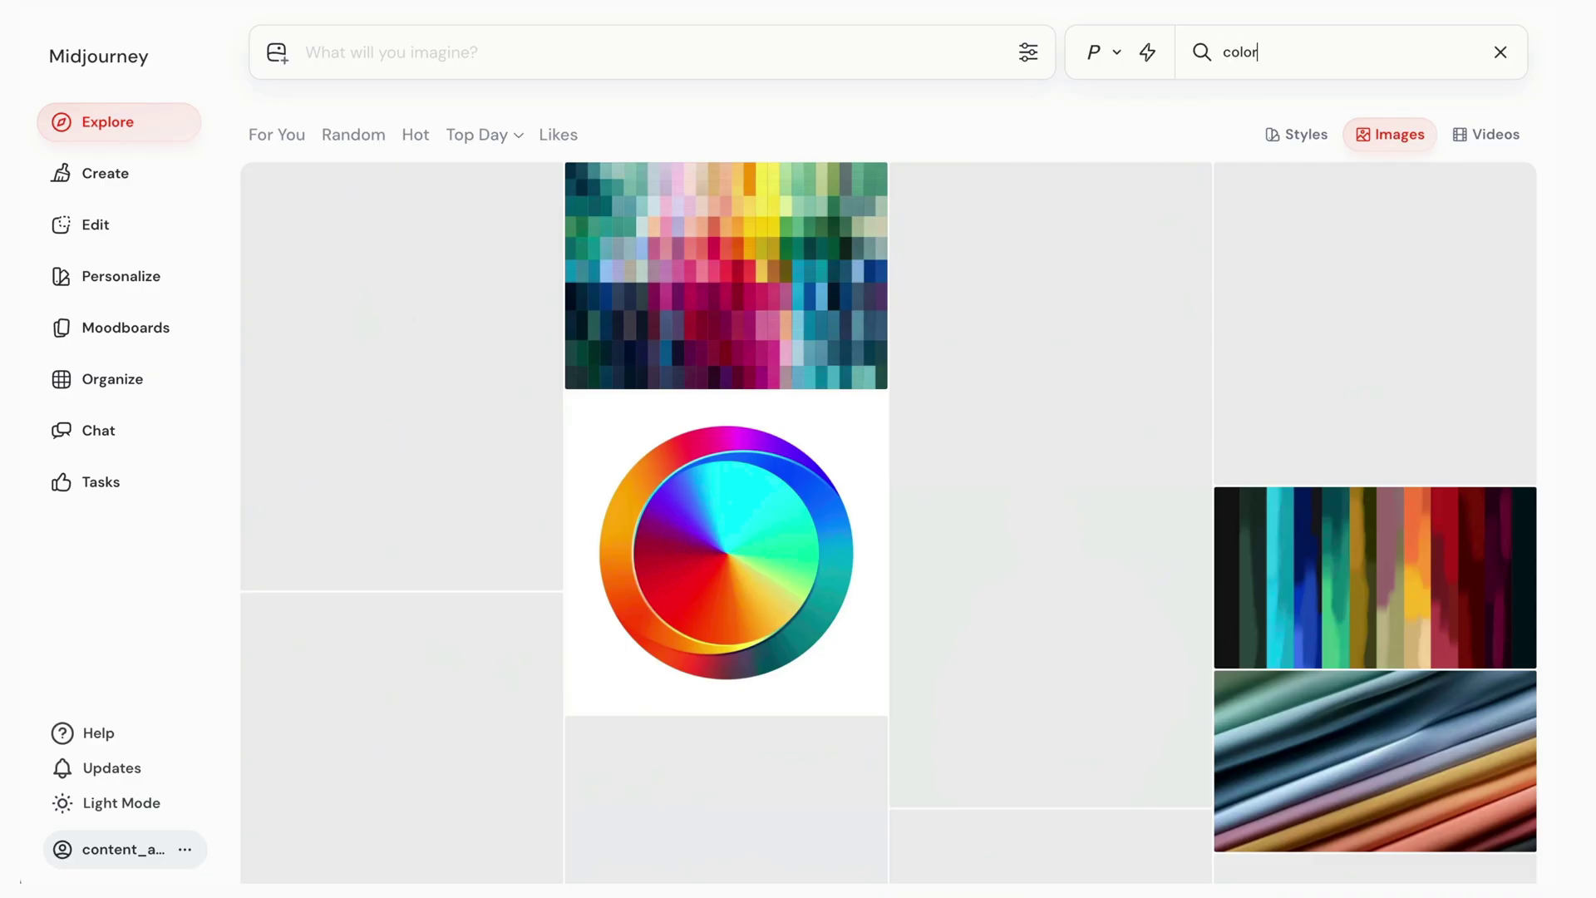
text(l texture)
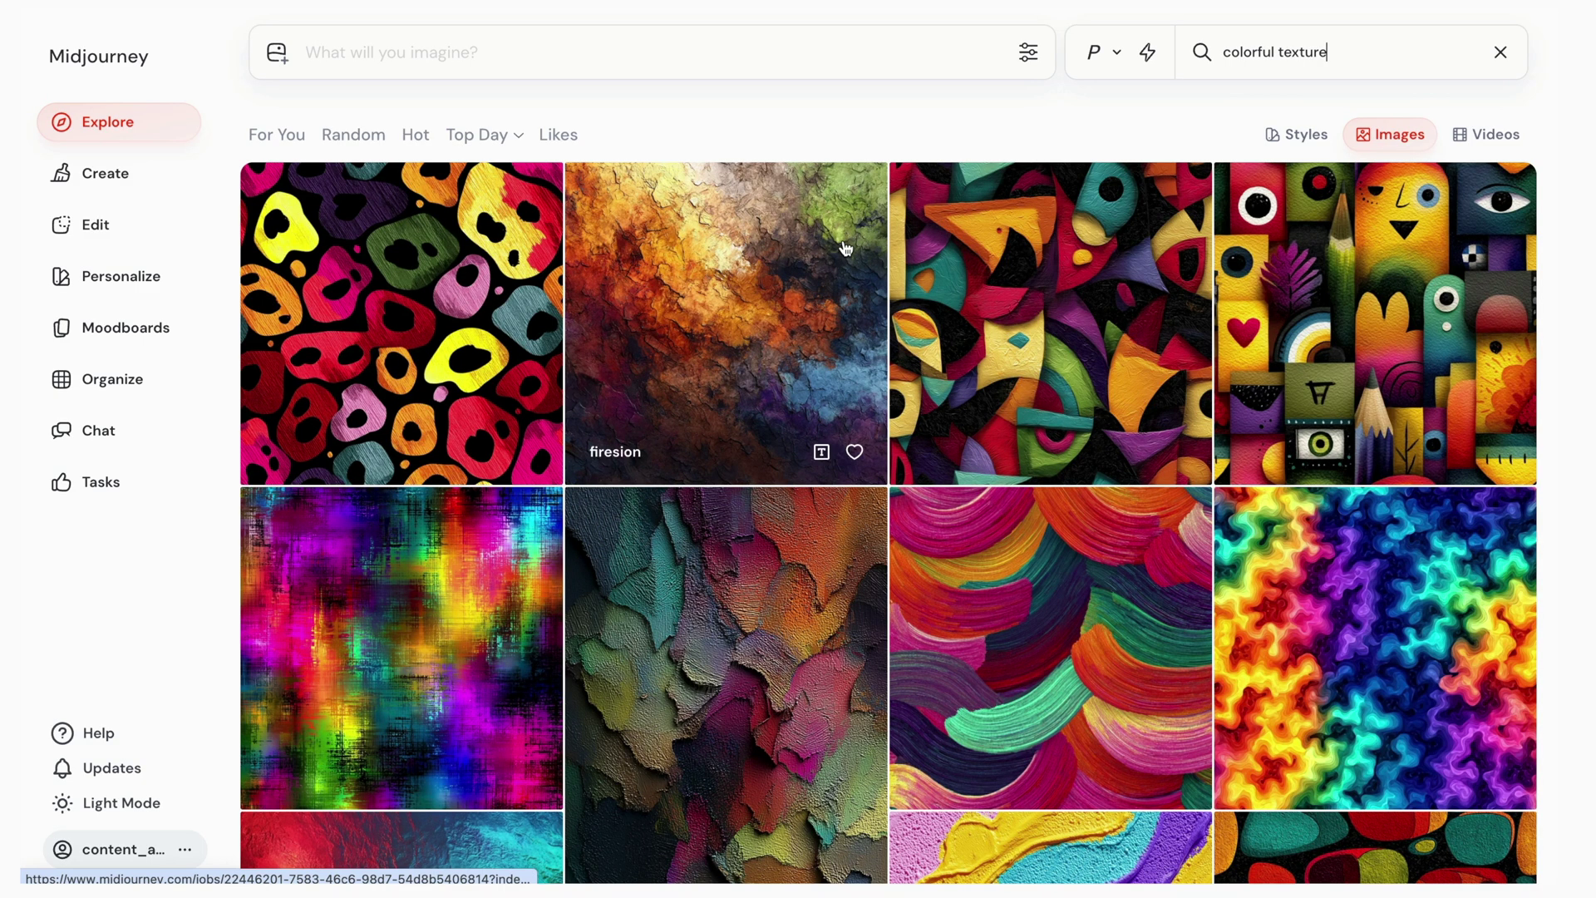
scroll(845, 248, down, 1)
scroll(846, 248, up, 2)
drag(1059, 634, 1000, 95)
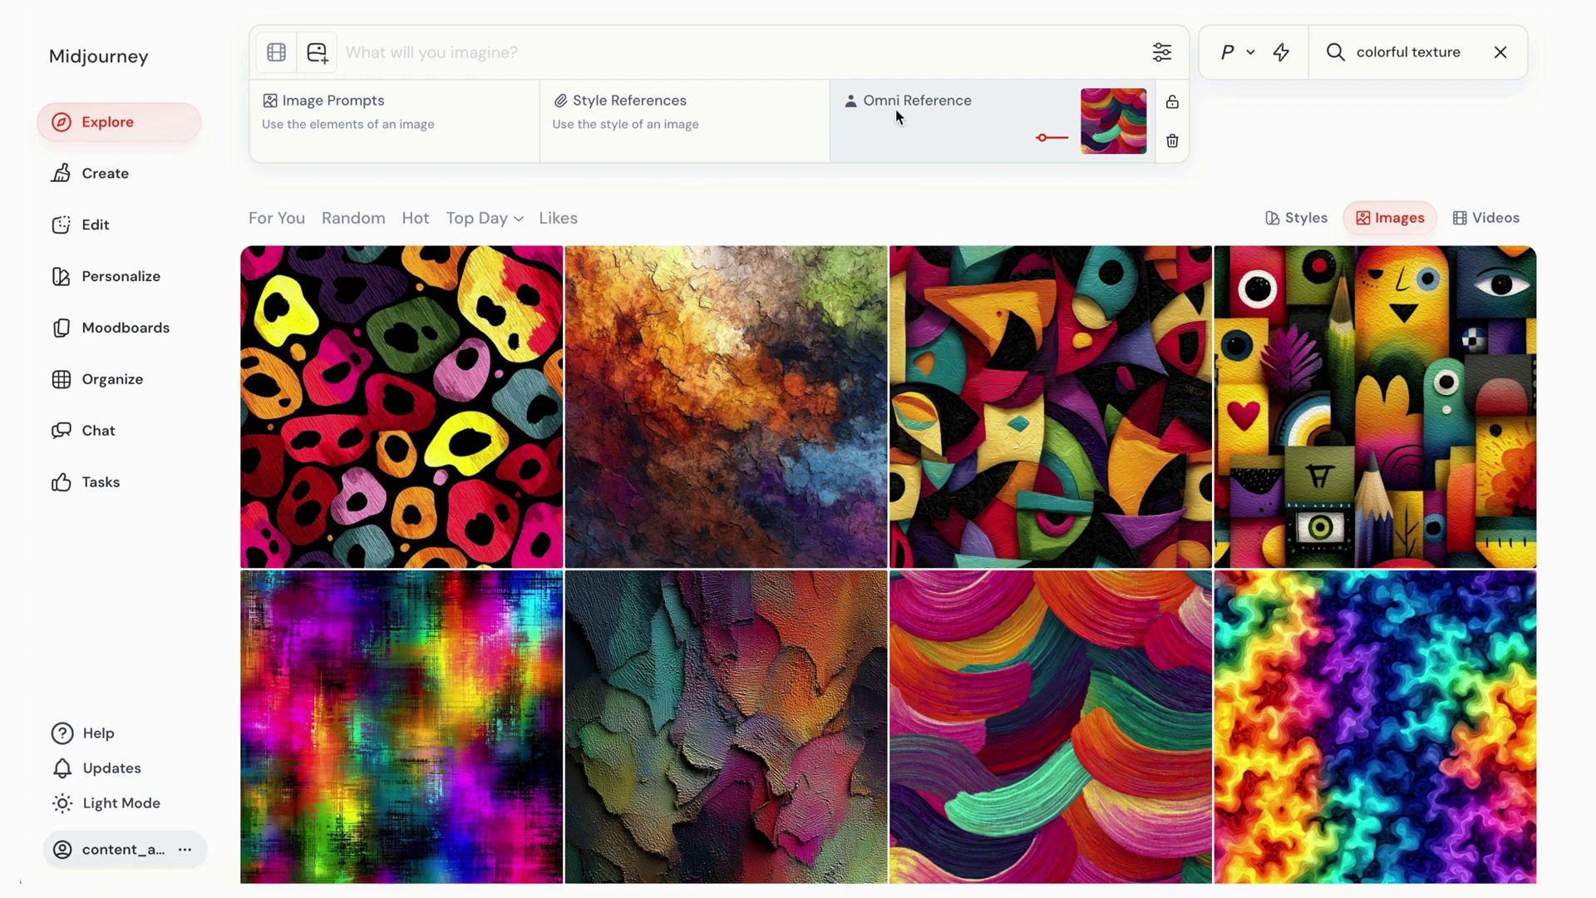
Check the Omni Strength and submit the prompt "a photo of a woman sitting in a coffee shop. on the table is a colorful painted mug."
click(1053, 137)
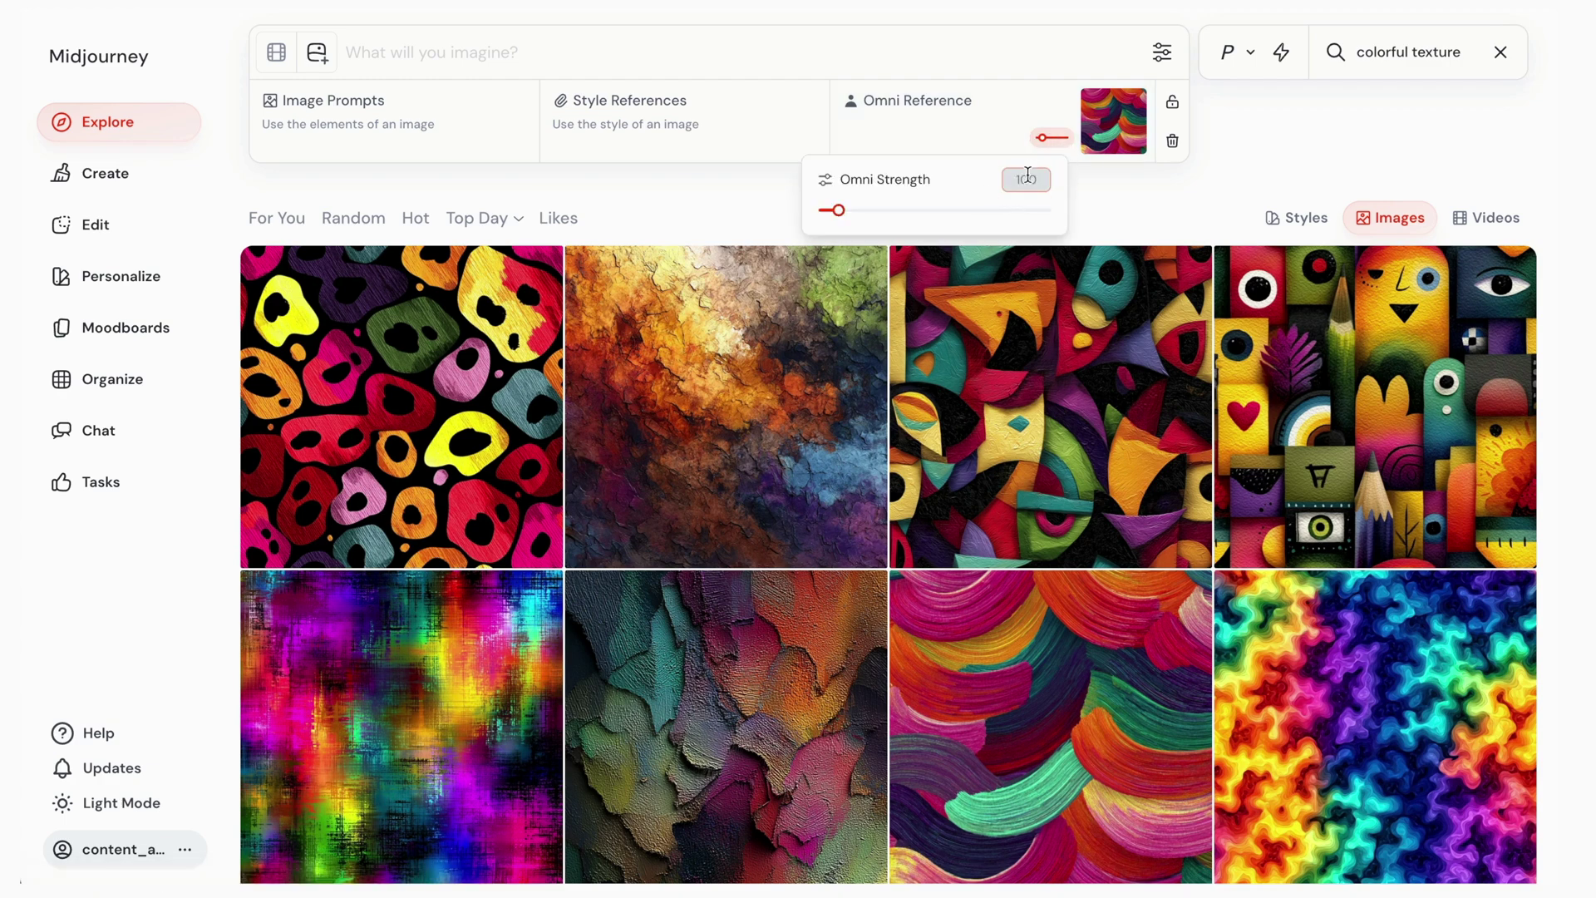
click(795, 41)
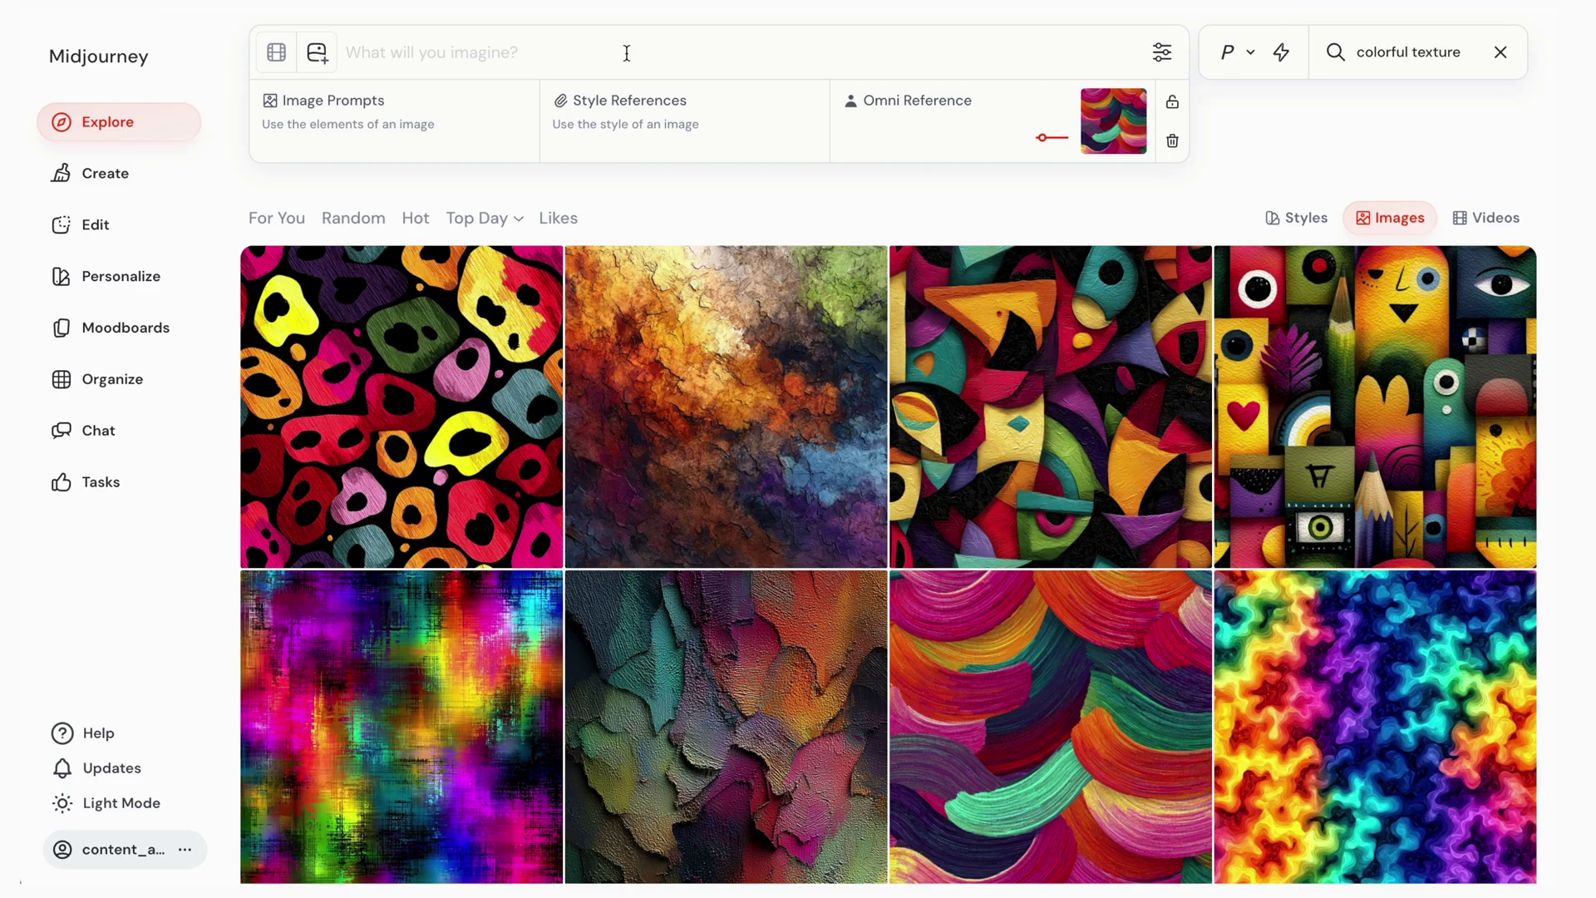
text(a photo of a woman sitting in a coffee shop. on the table is a colorful painted mug.)
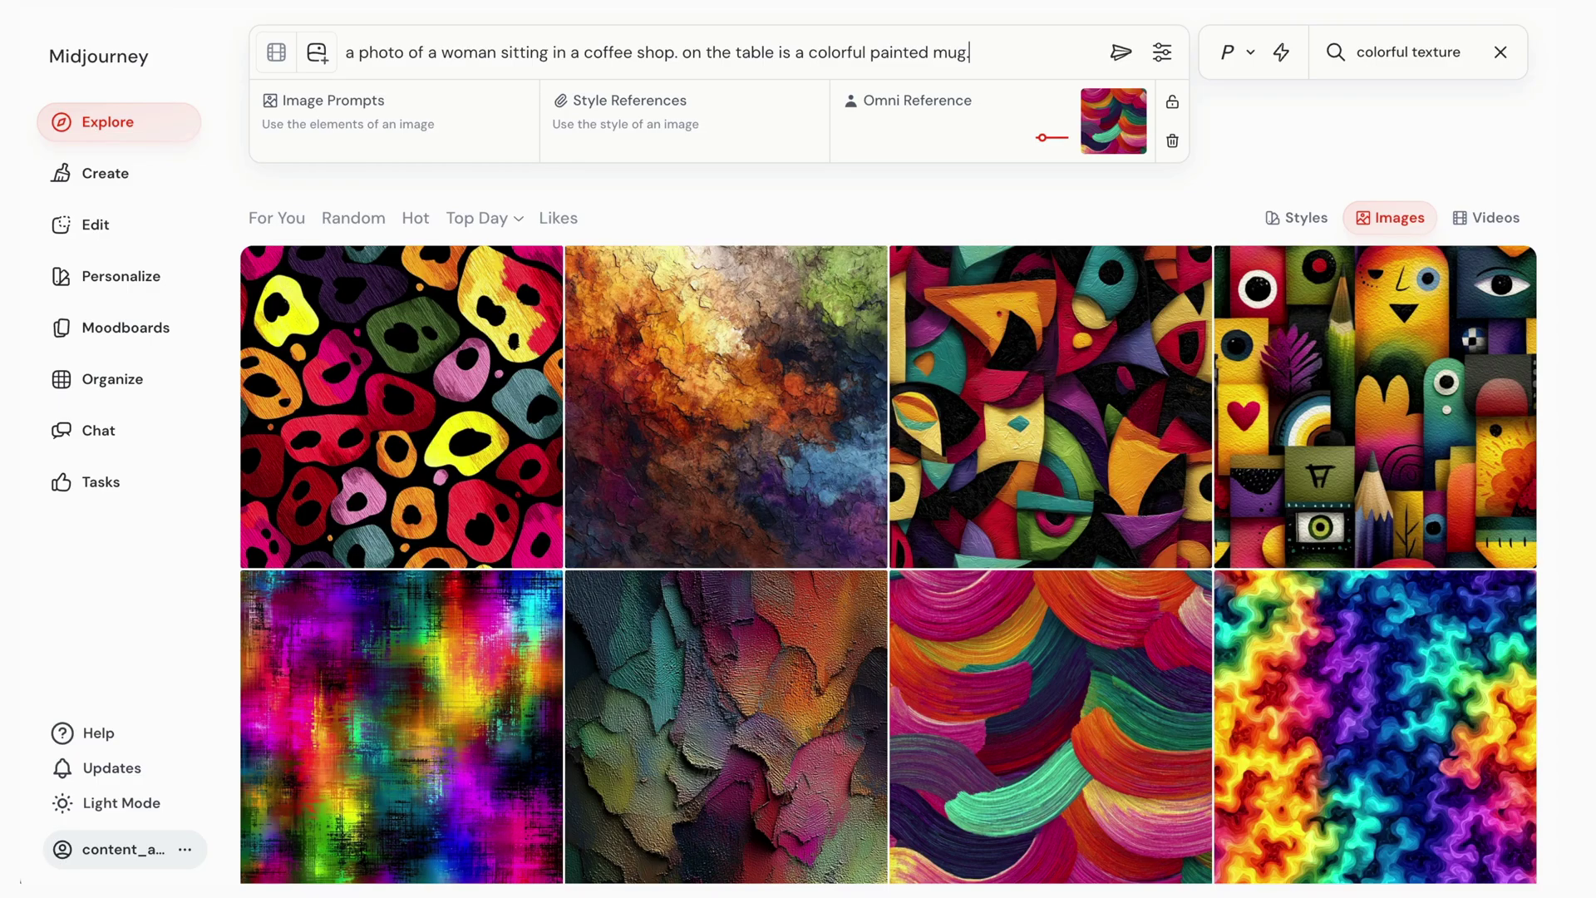
key(Return)
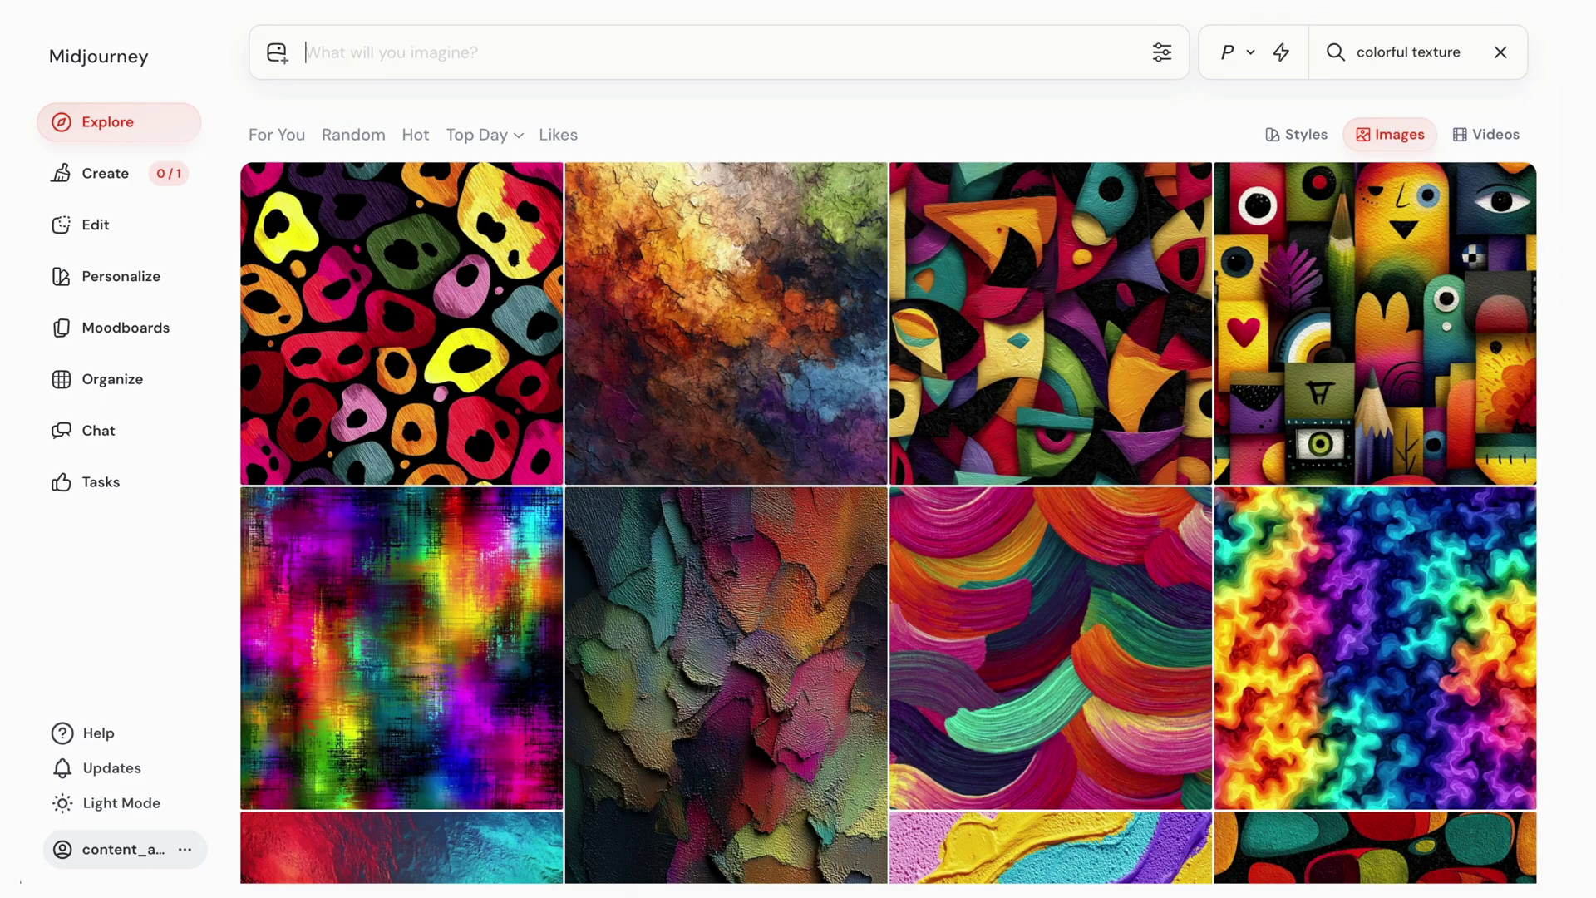
Review the new painted mug images on the Create page, enlarging the second one to examine the mug's pattern
click(104, 173)
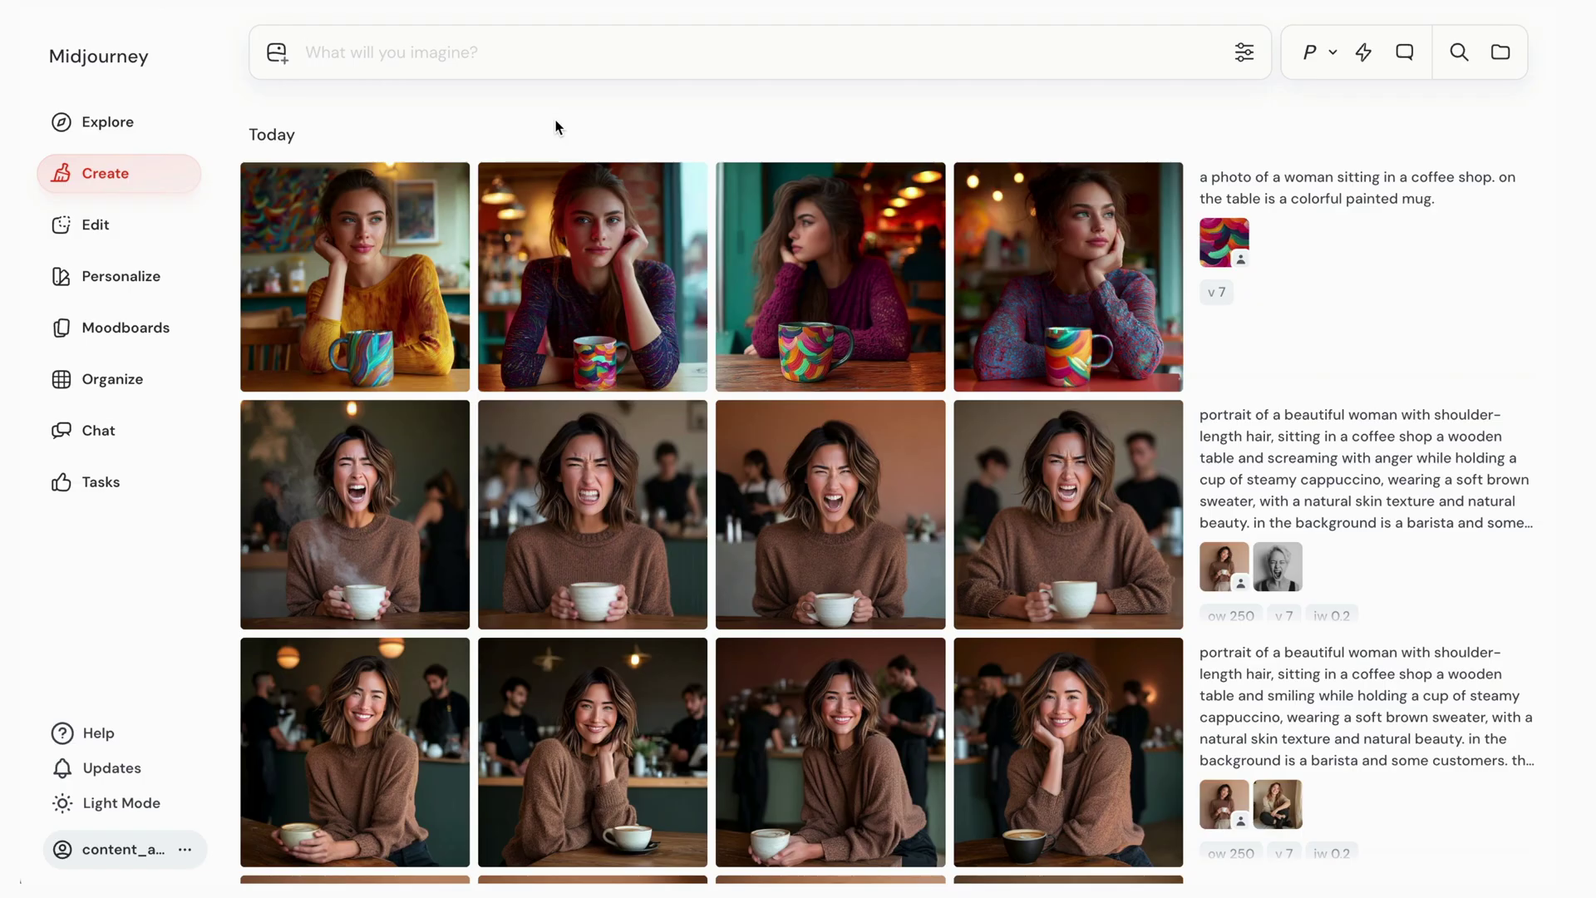
click(647, 283)
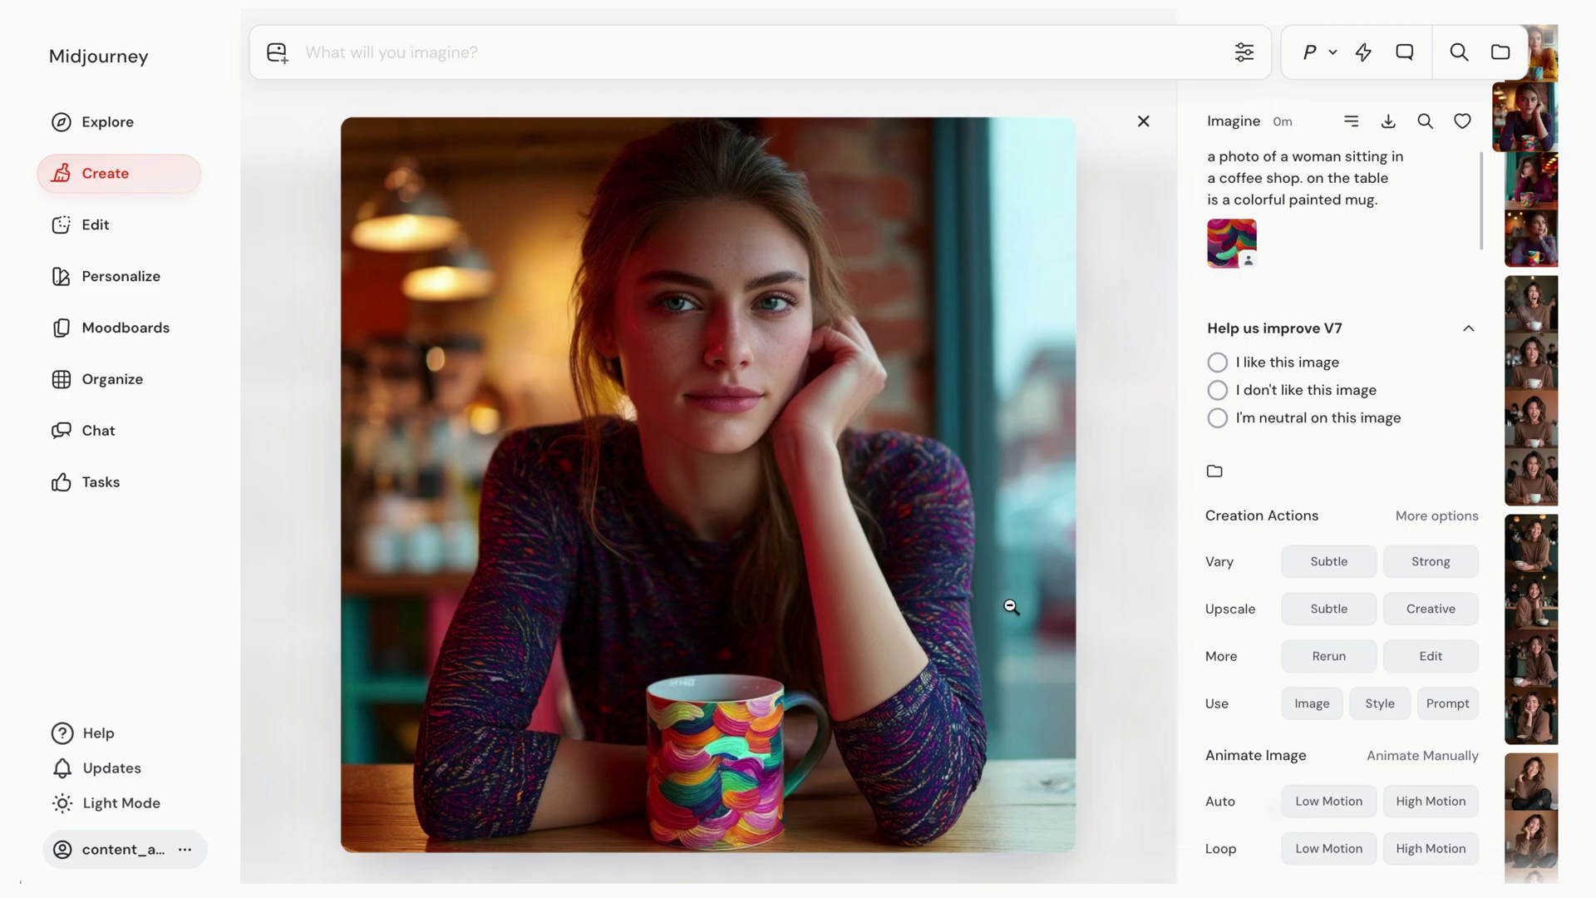
click(332, 82)
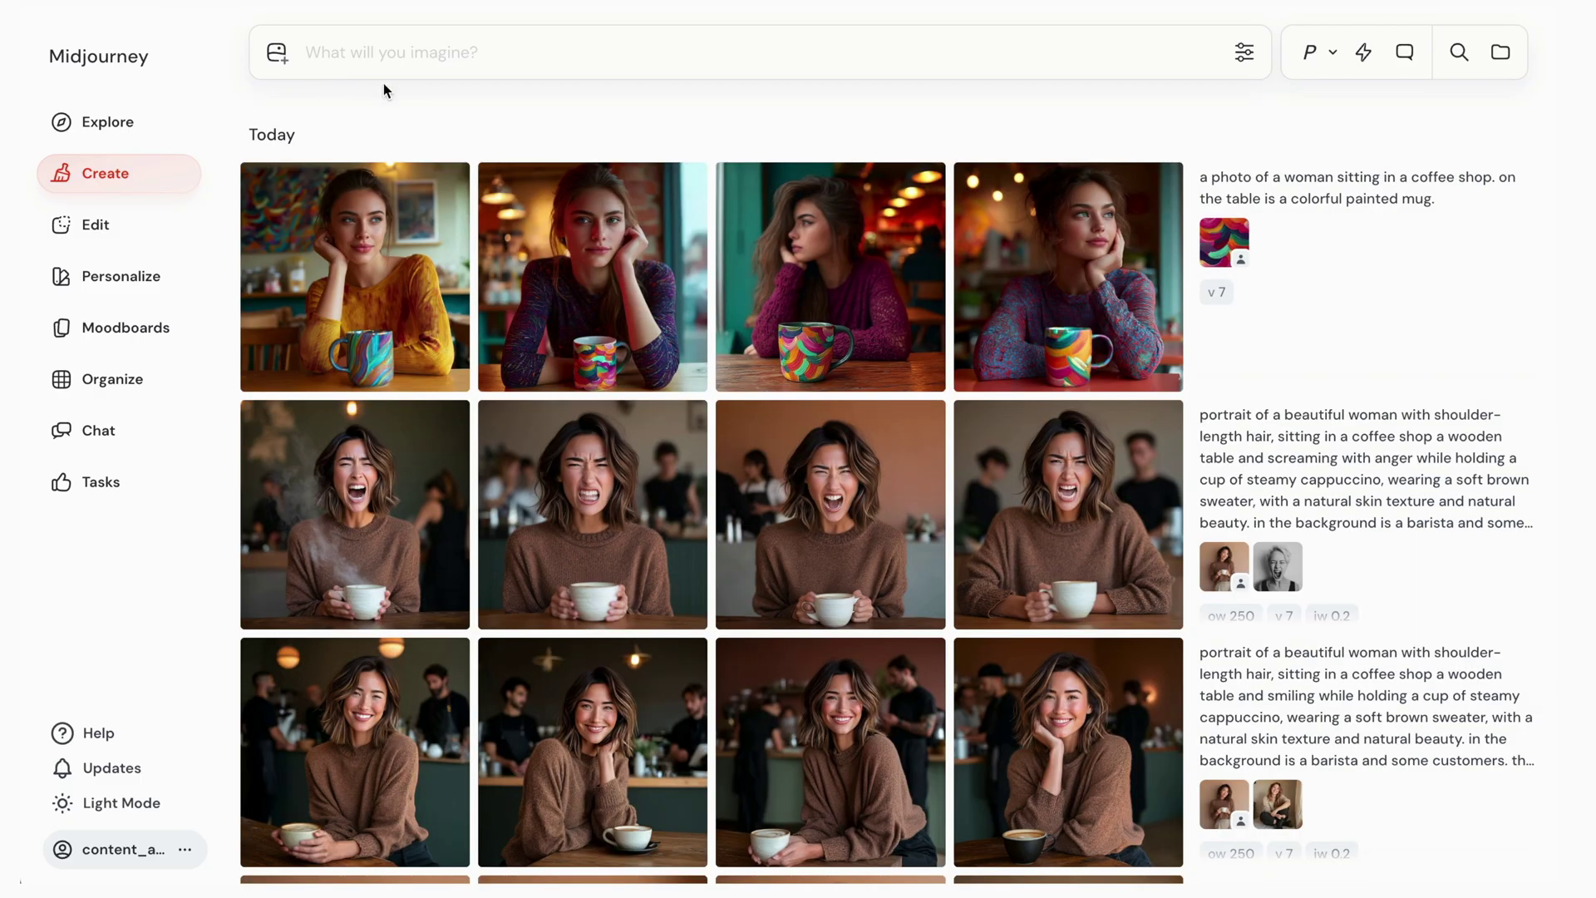
mouse_move(737, 193)
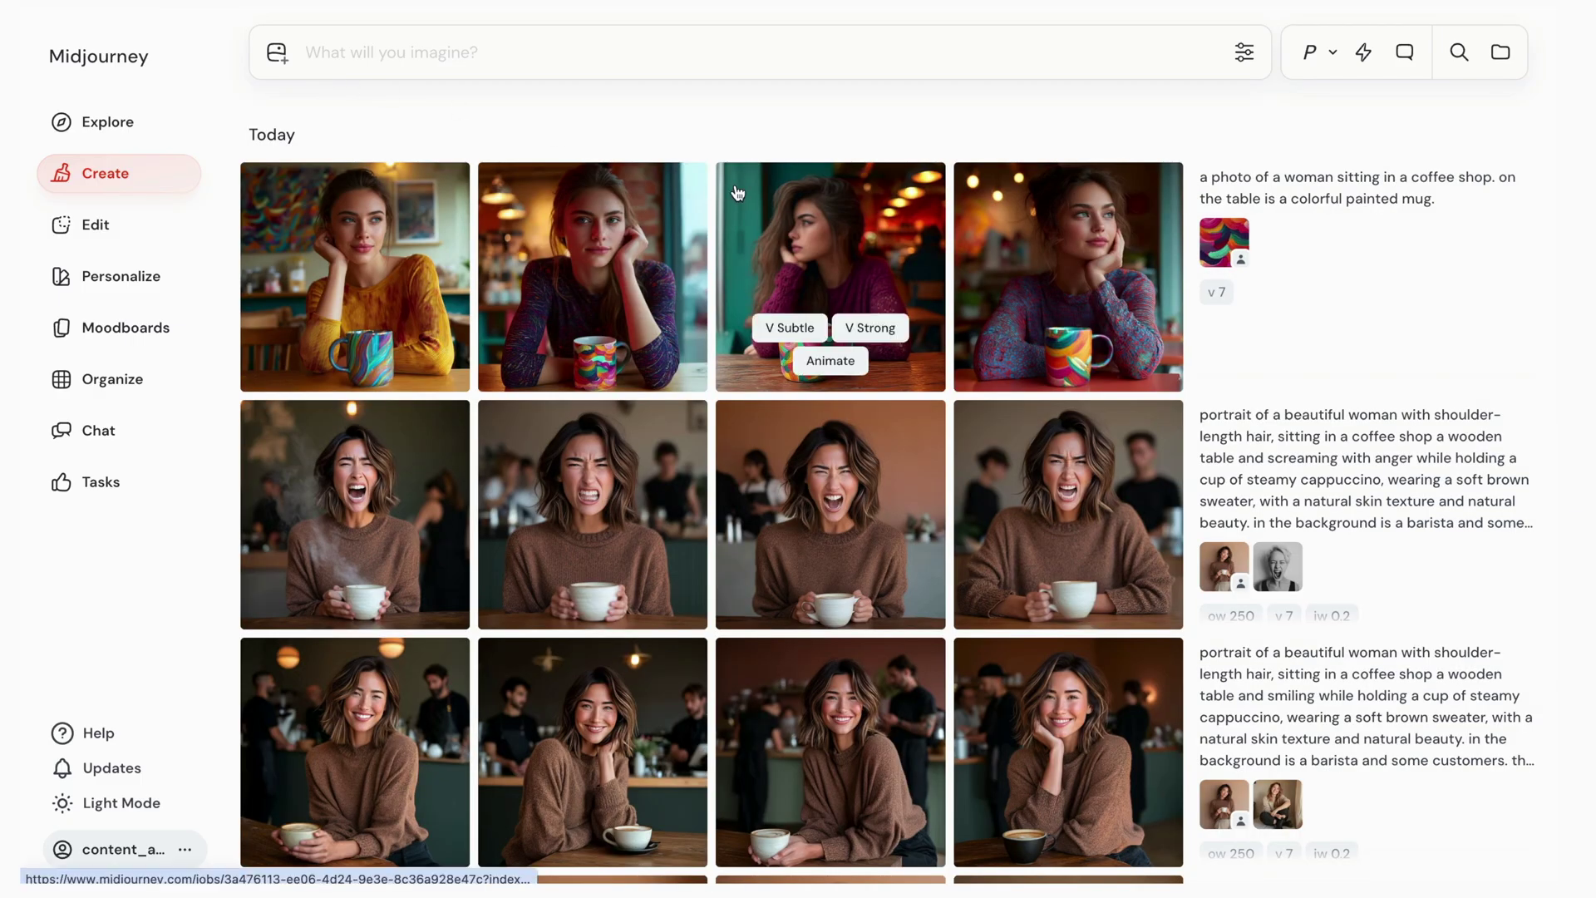